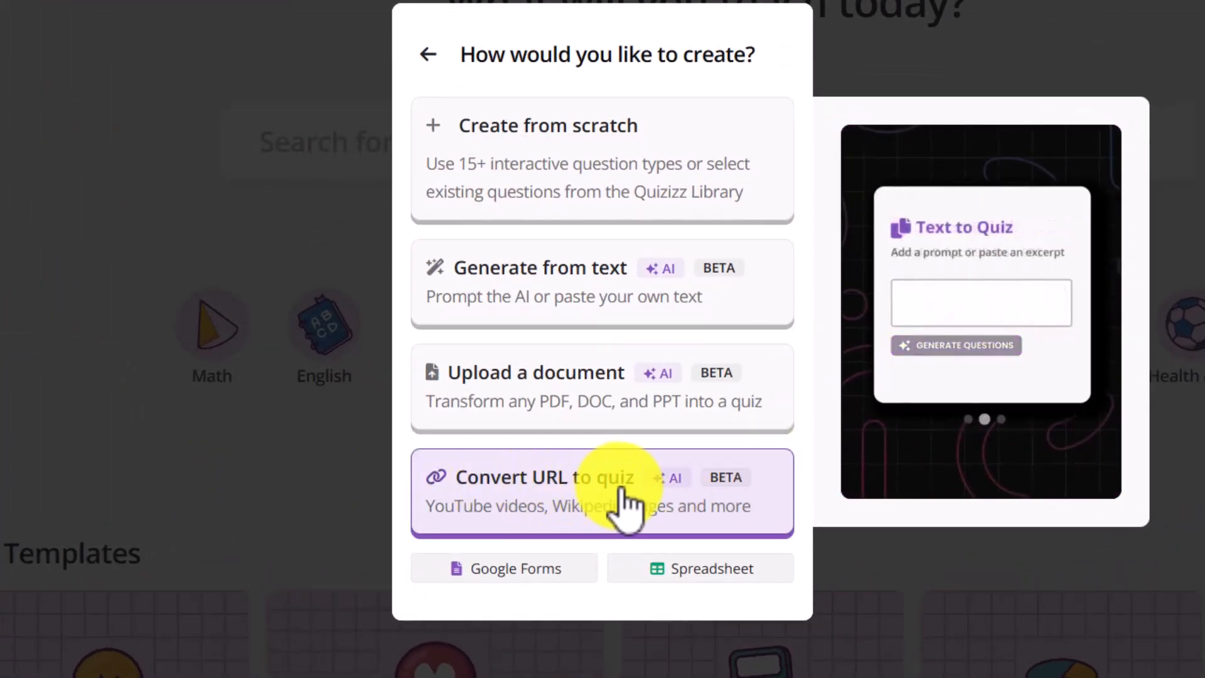
Choose to create the quiz by converting a URL.
click(568, 502)
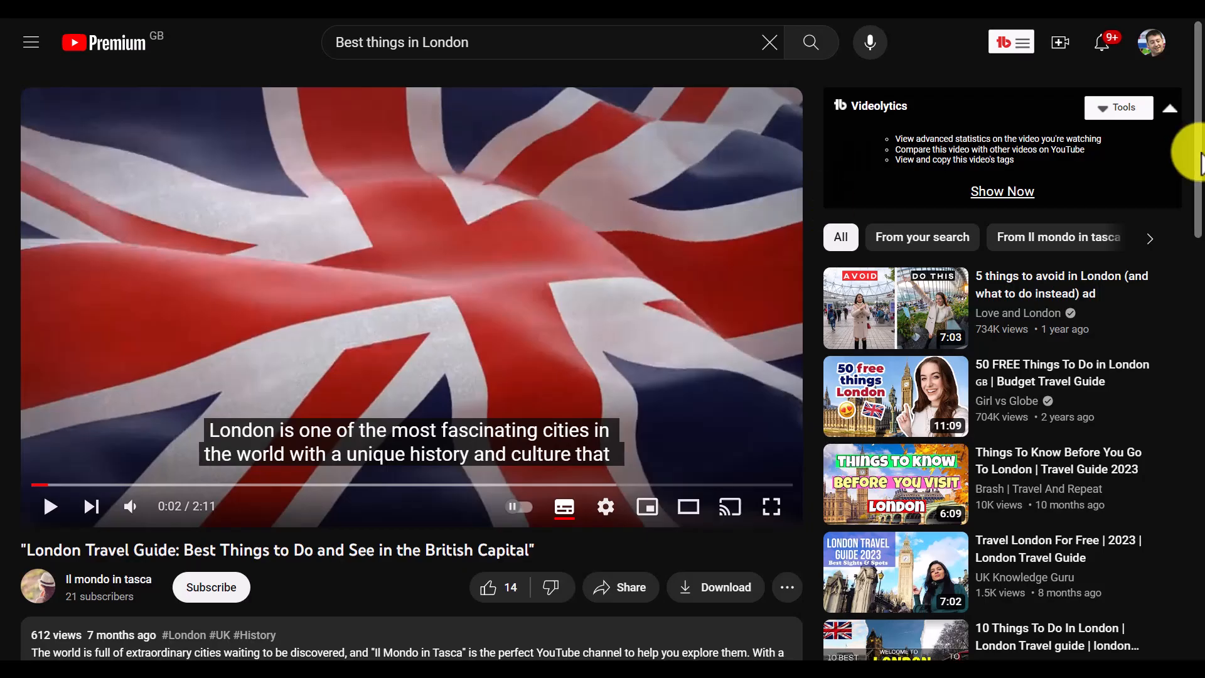
On YouTube, replace the current search term and search for "Videos about london".
click(522, 42)
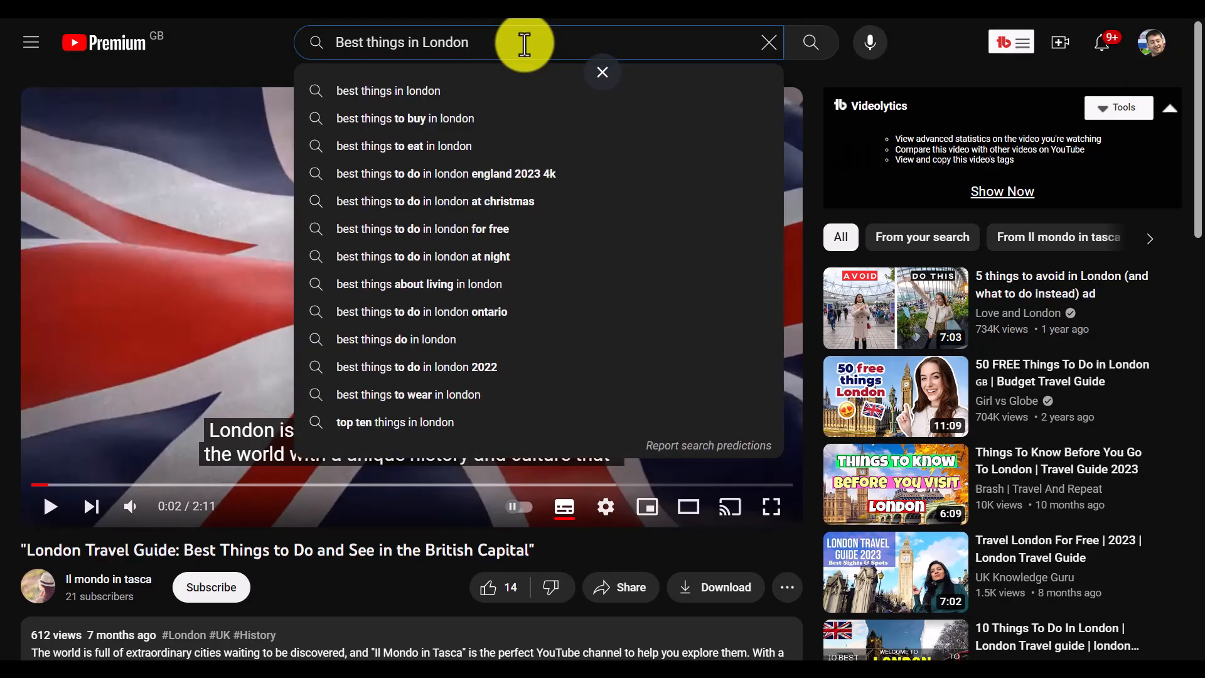
key(BackSpace)
key(BackSpace)
key(BackSpace)
key(BackSpace)
key(BackSpace)
key(BackSpace)
key(BackSpace)
key(BackSpace)
key(BackSpace)
key(BackSpace)
key(BackSpace)
key(BackSpace)
key(BackSpace)
key(BackSpace)
key(BackSpace)
key(BackSpace)
key(BackSpace)
key(BackSpace)
key(BackSpace)
key(BackSpace)
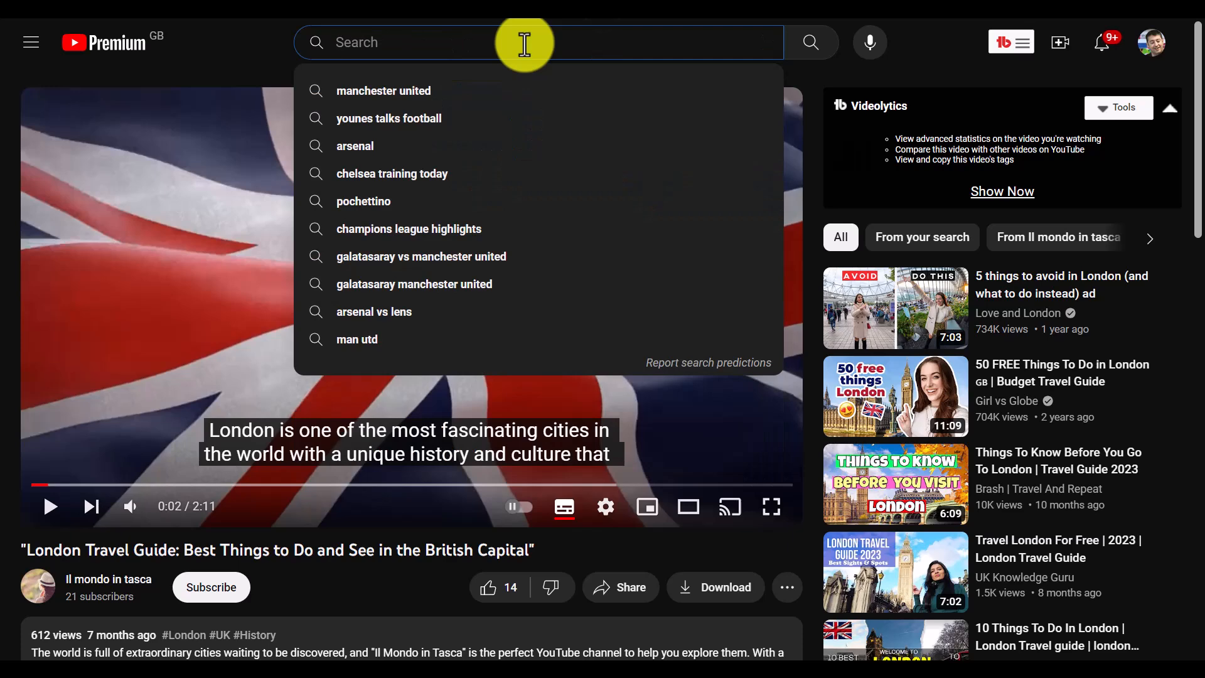
text(Video)
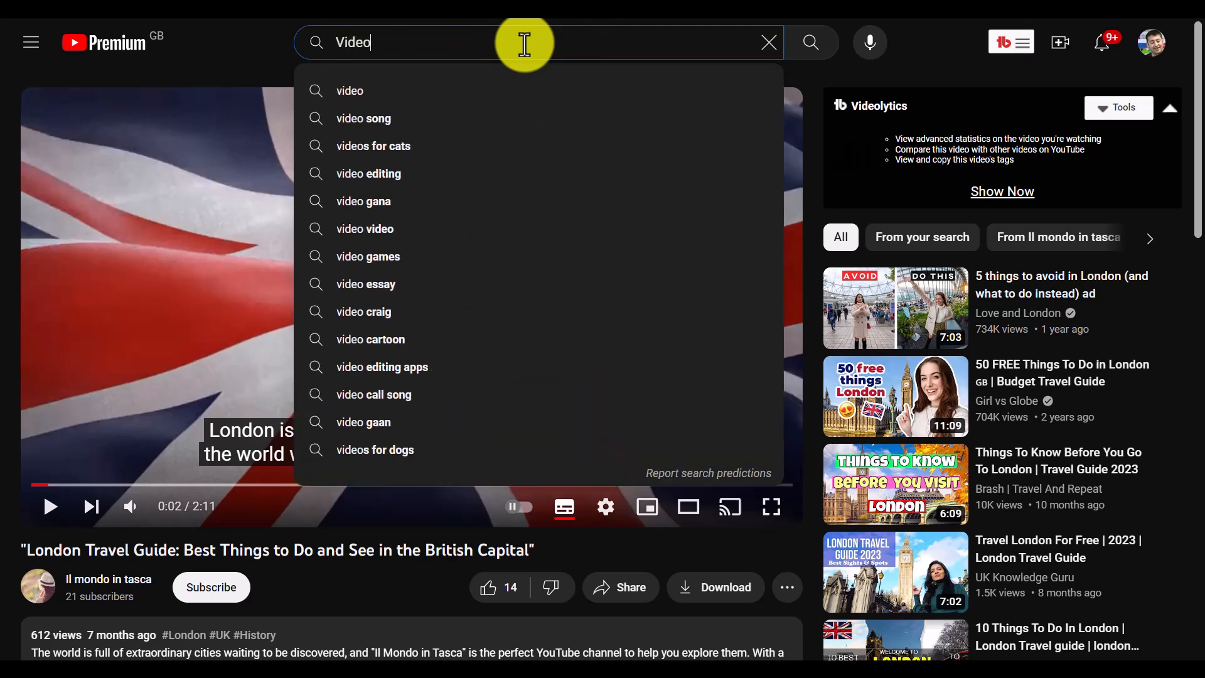
text(s about london)
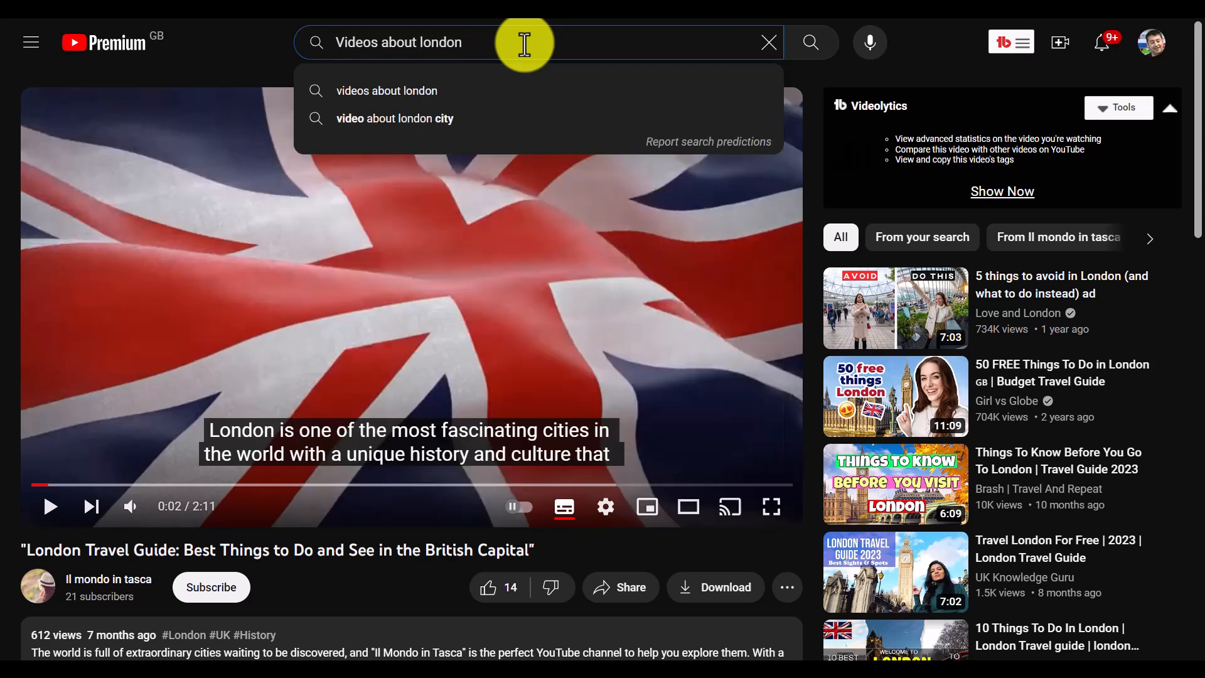
key(Return)
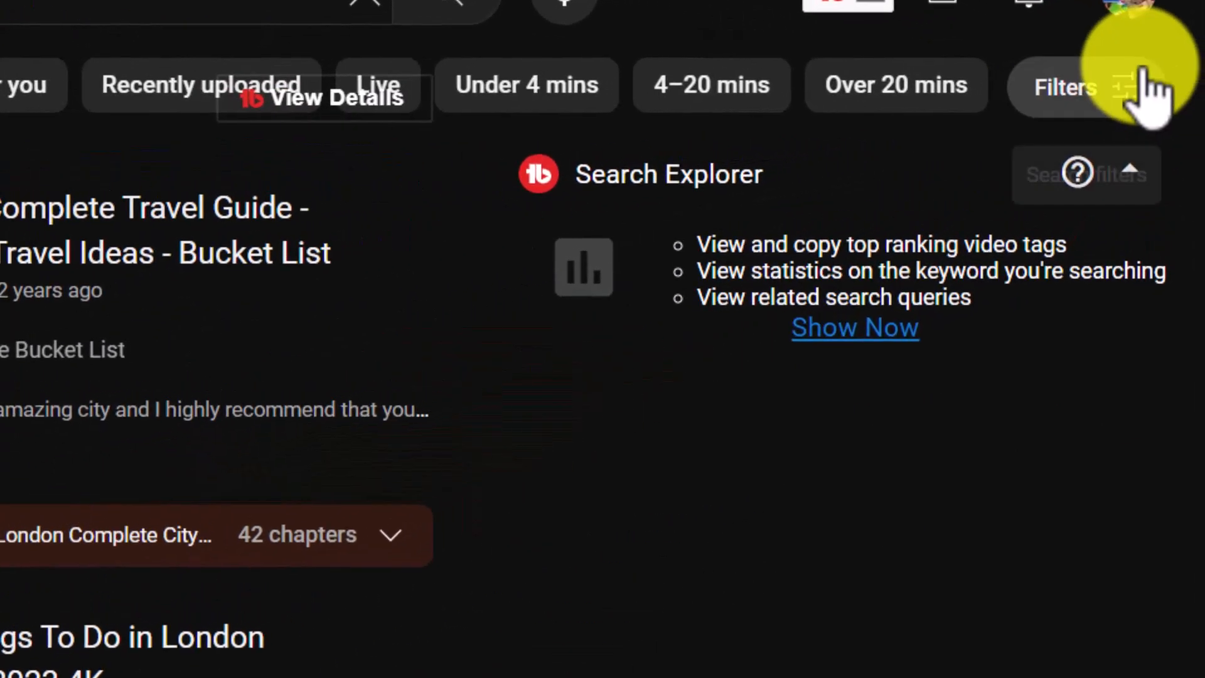
Filter the YouTube search results to videos with Subtitles/CC and a duration under 4 minutes.
click(1067, 89)
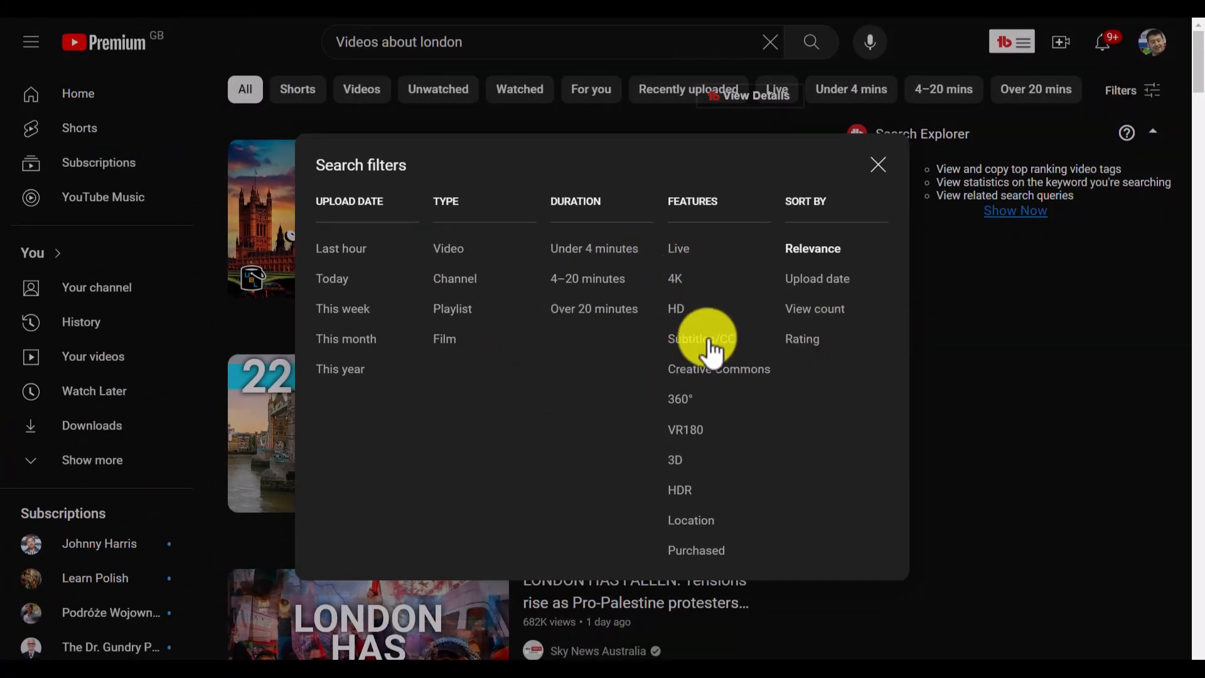
click(722, 342)
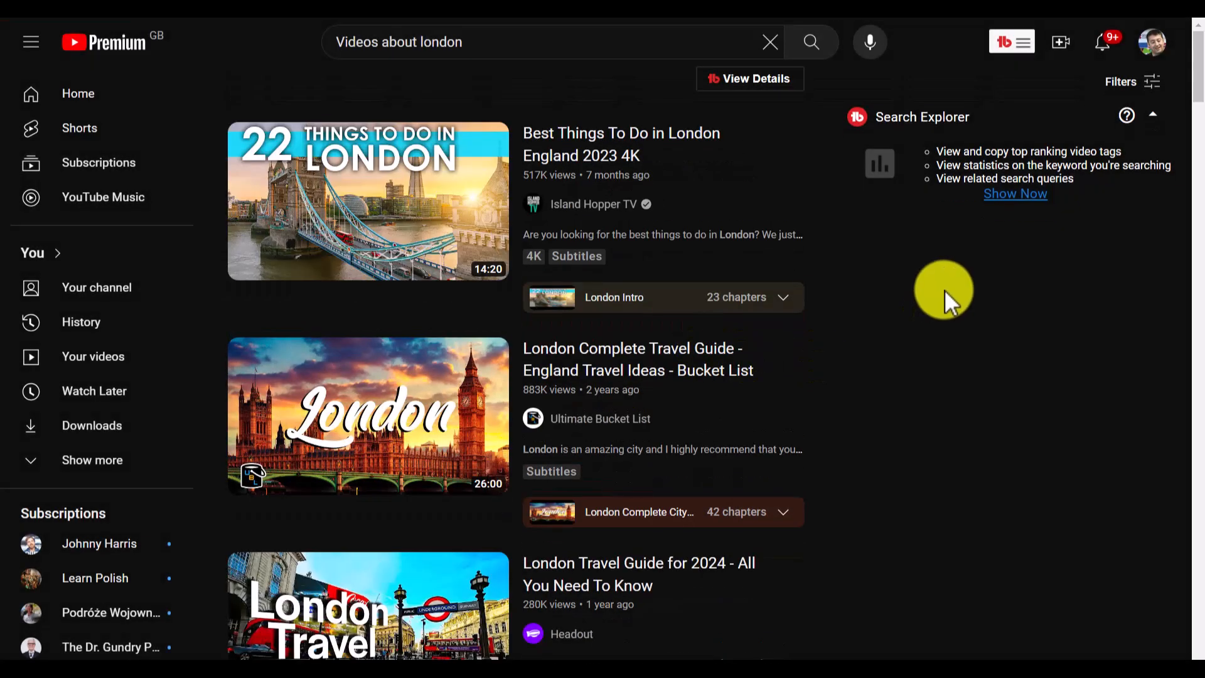
click(1125, 86)
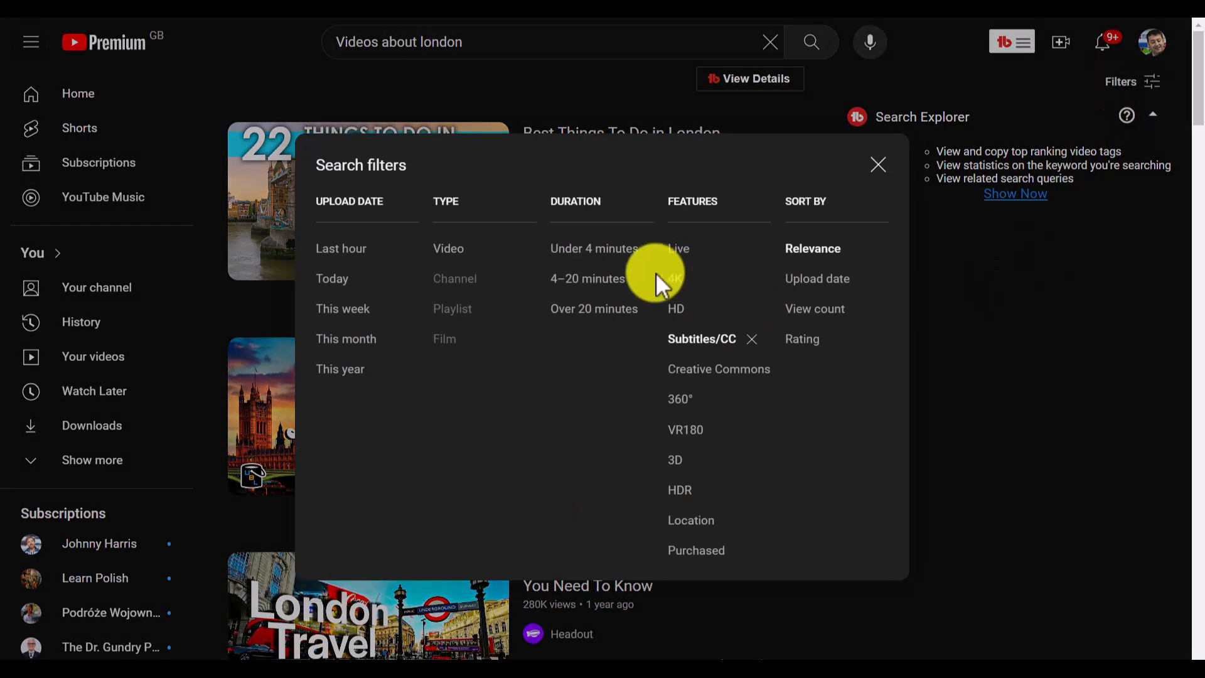
click(573, 250)
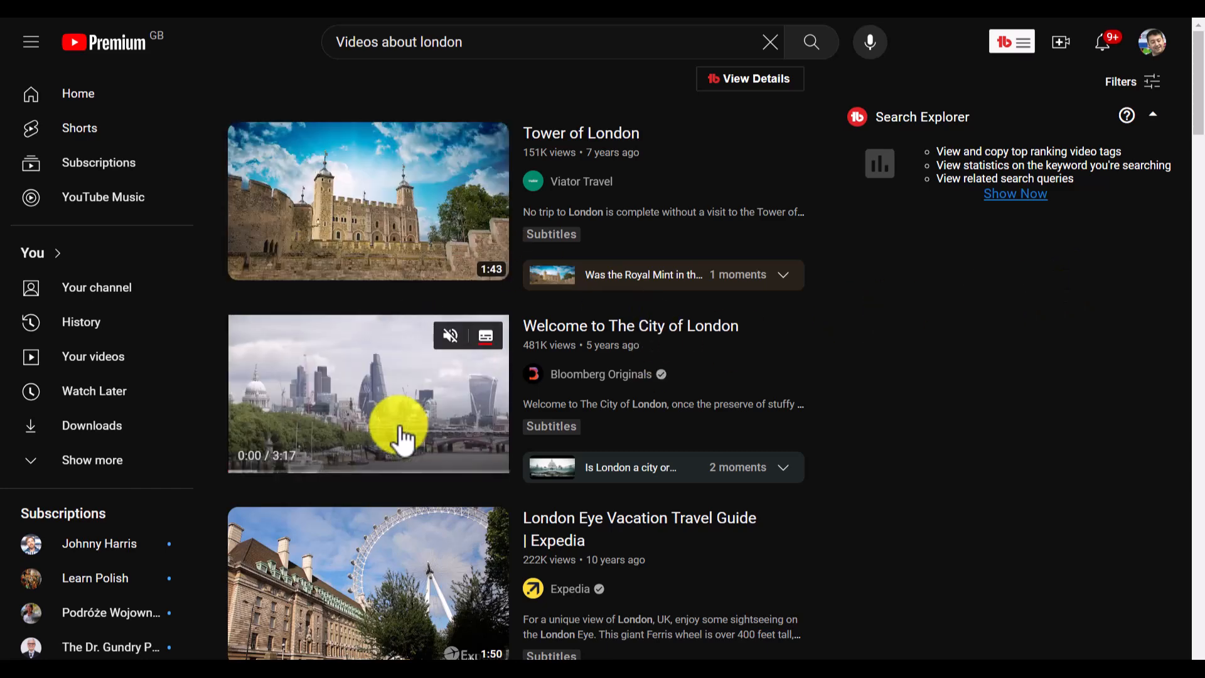
Open and pause the video "Welcome to The City of London", and copy its web address.
click(390, 395)
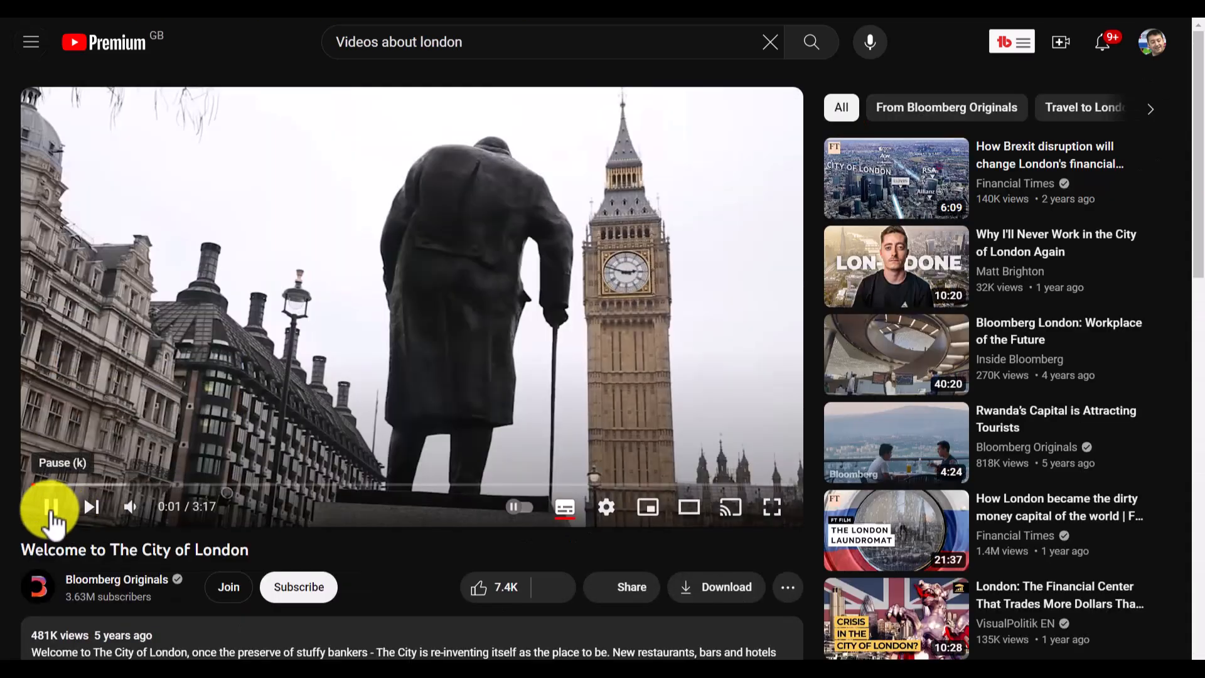
click(50, 507)
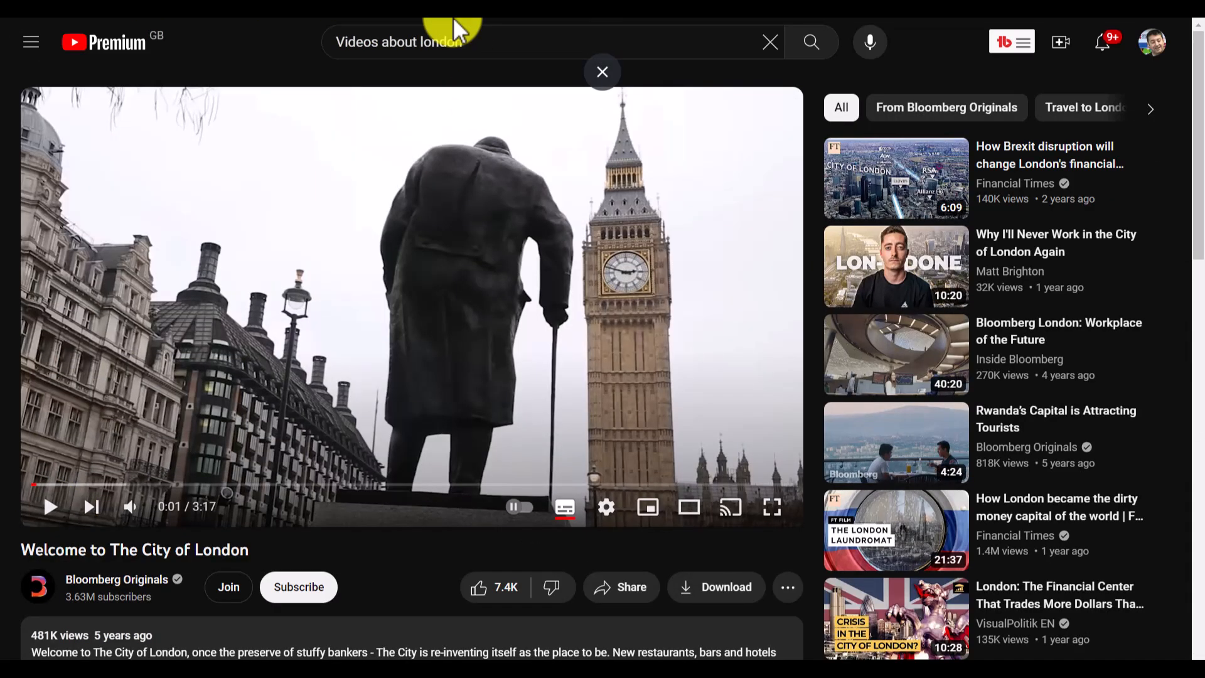
key(F11)
click(195, 73)
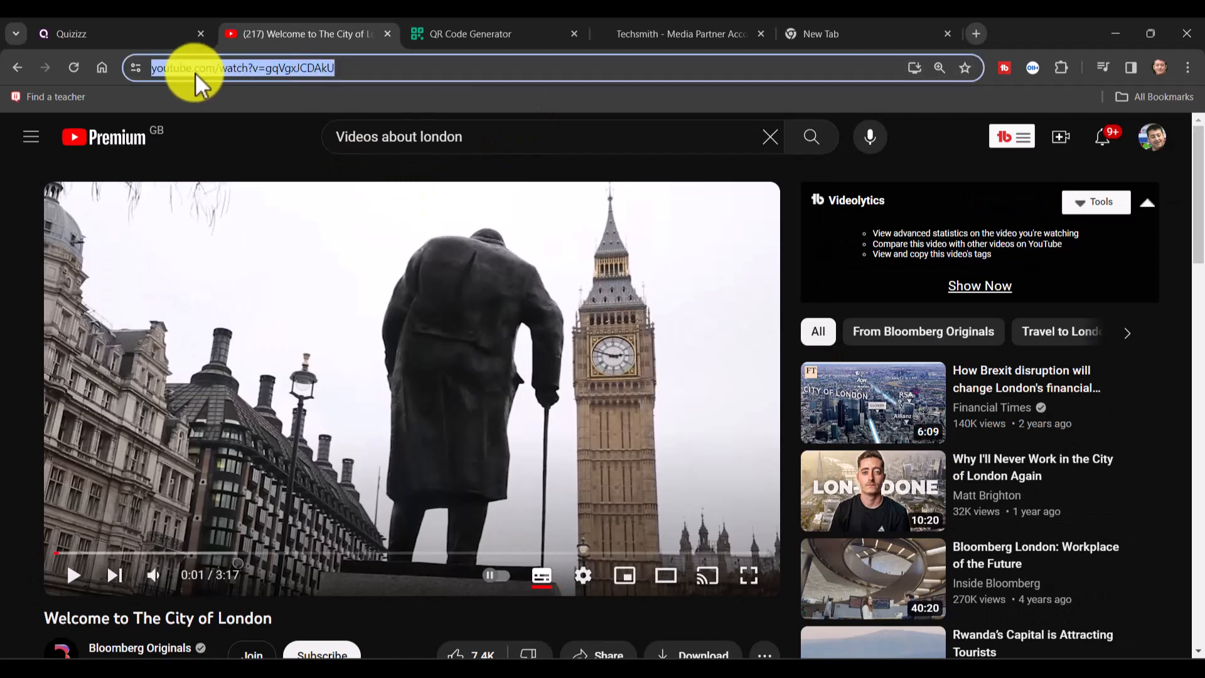
right_click(265, 68)
click(313, 213)
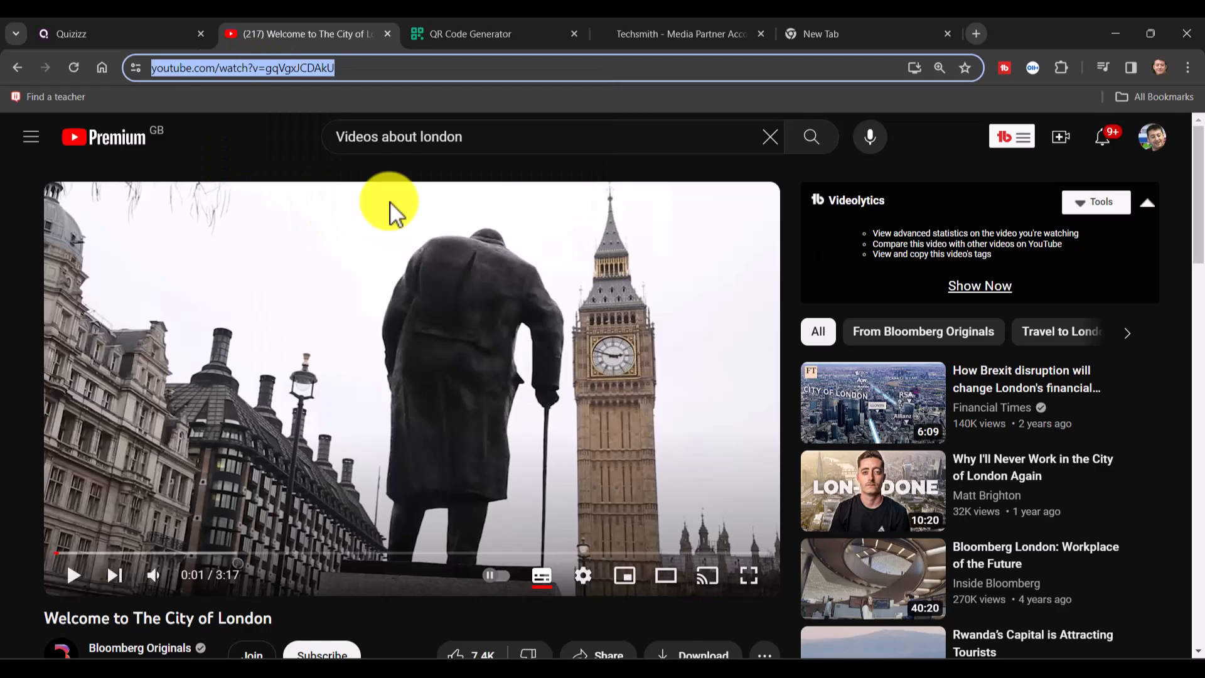
Switch back to Quizizz and paste the copied YouTube address as the web link for the quiz.
key(alt+Tab)
click(490, 287)
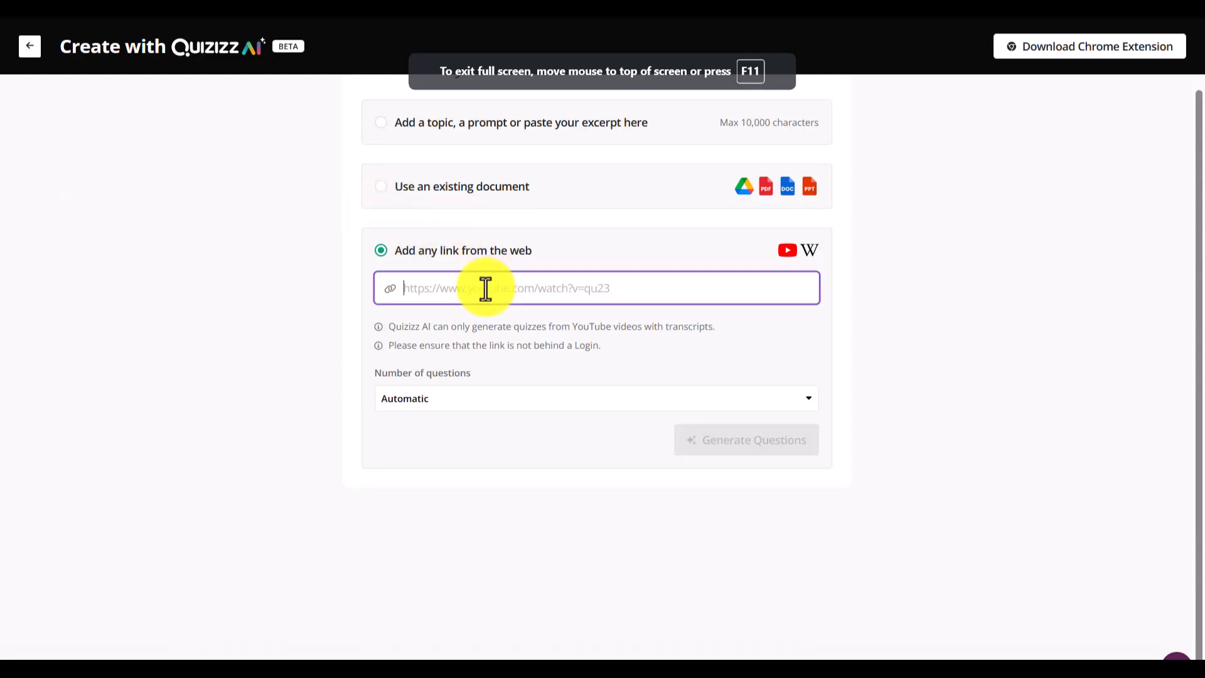
key(ctrl+v)
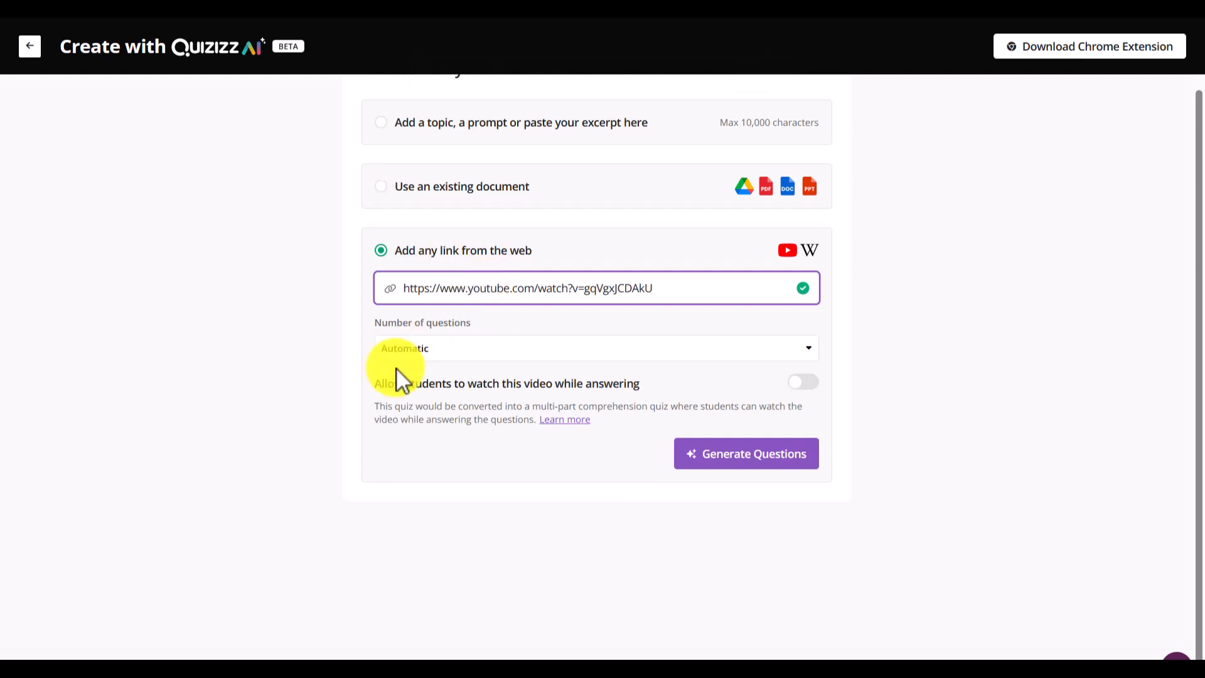
Allow students to watch the video while answering, and generate the questions with the video.
click(811, 384)
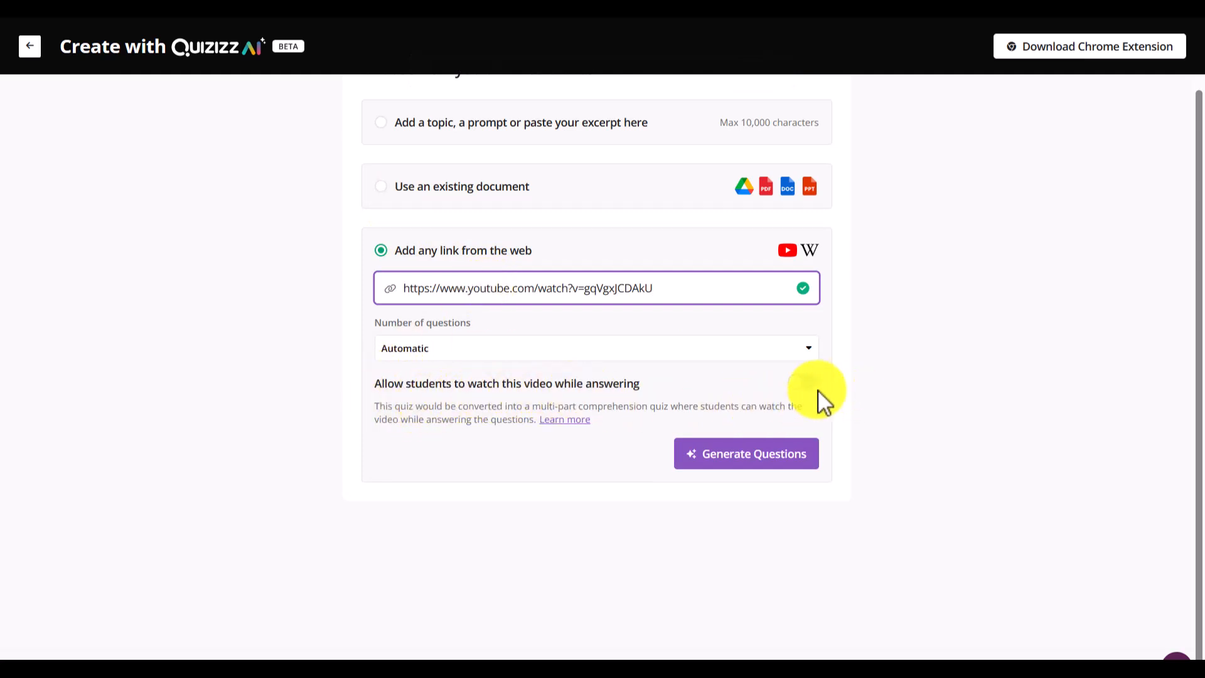
click(815, 384)
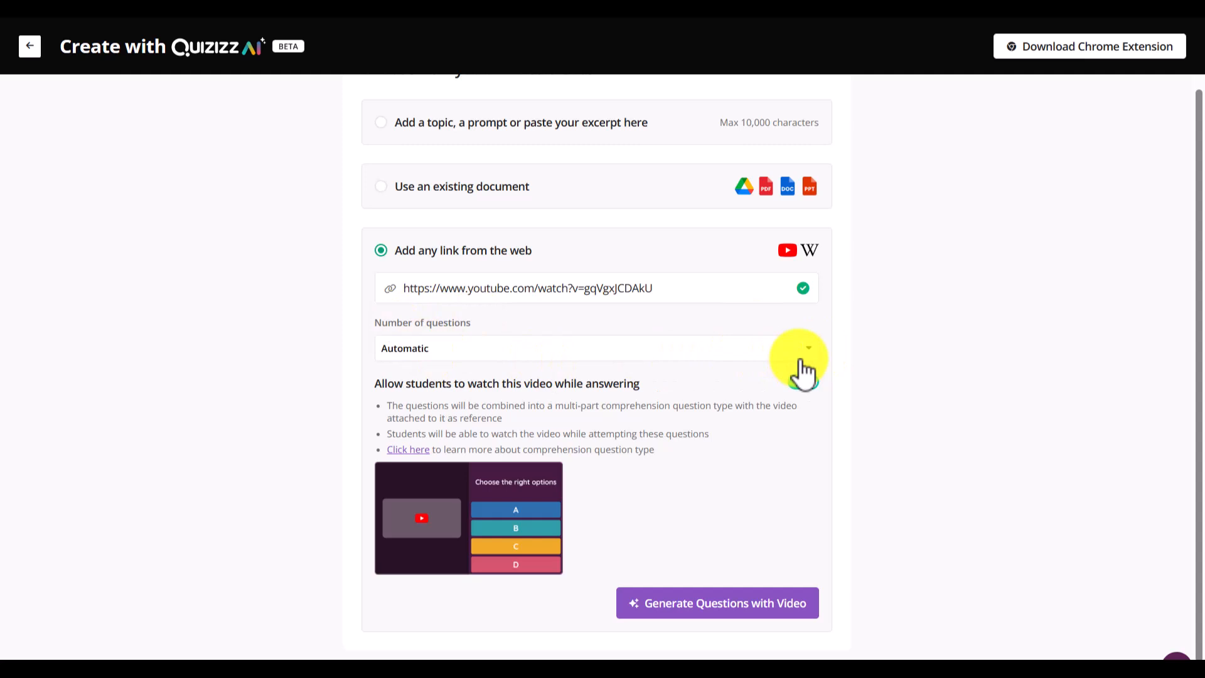
click(716, 618)
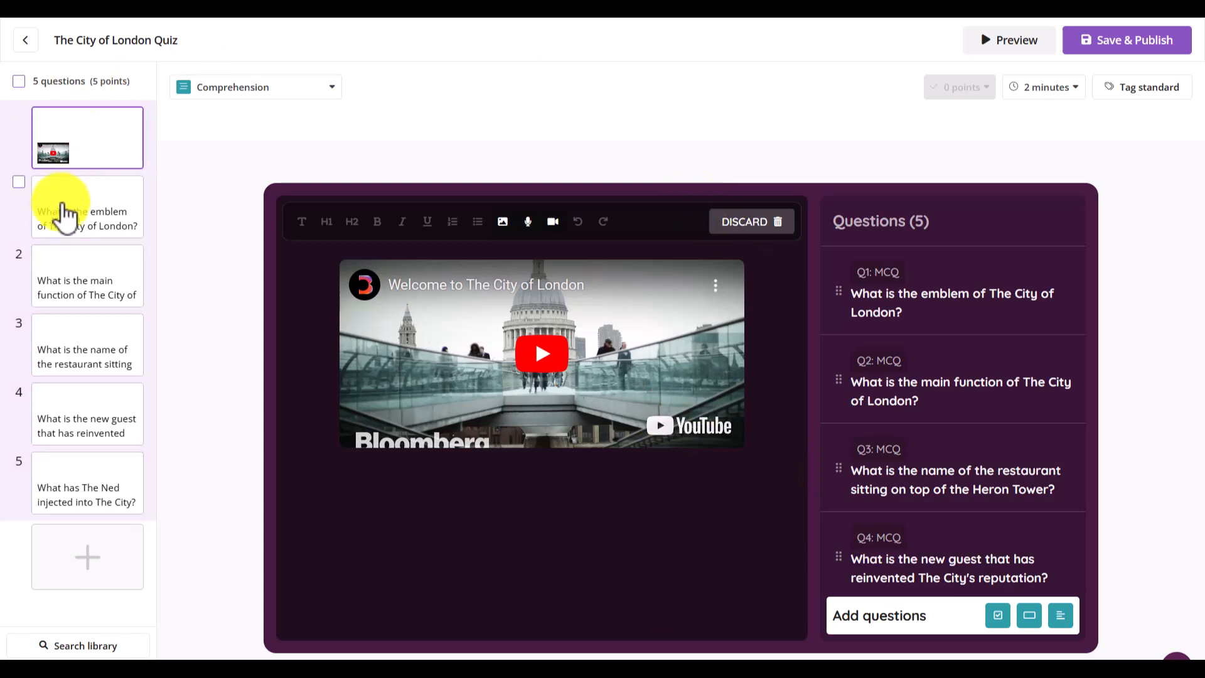
Review generated questions 1 to 4 of the quiz together with their answer options and marked correct answers.
click(66, 223)
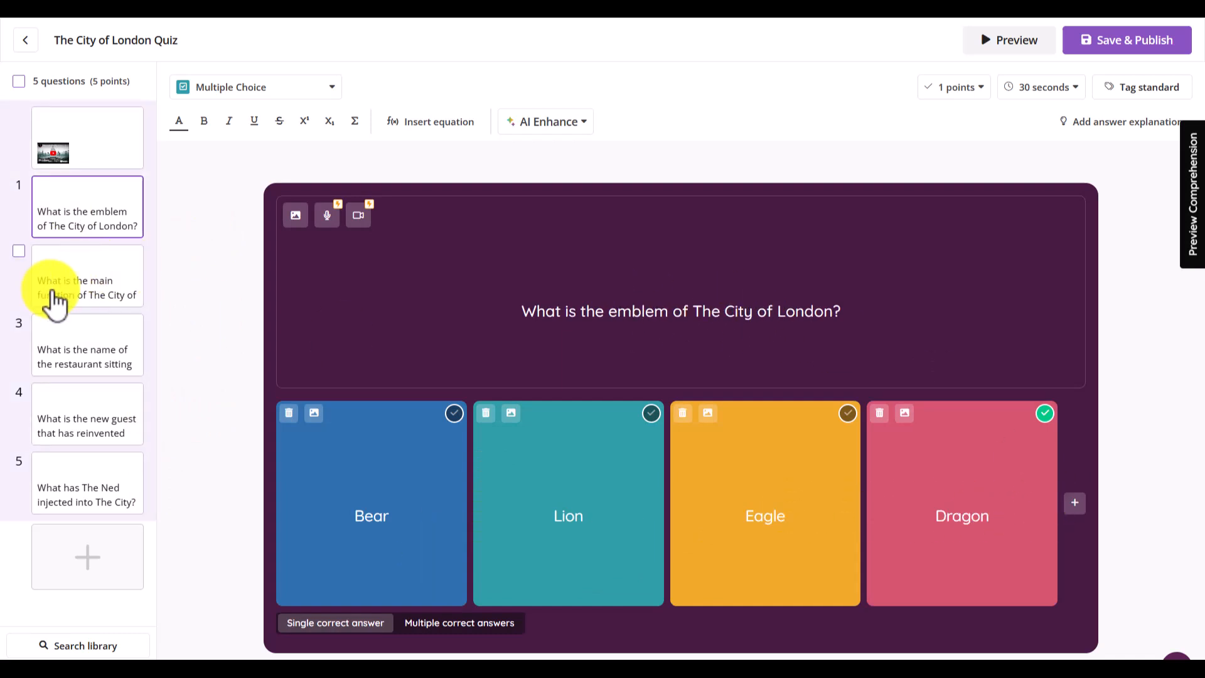
click(50, 291)
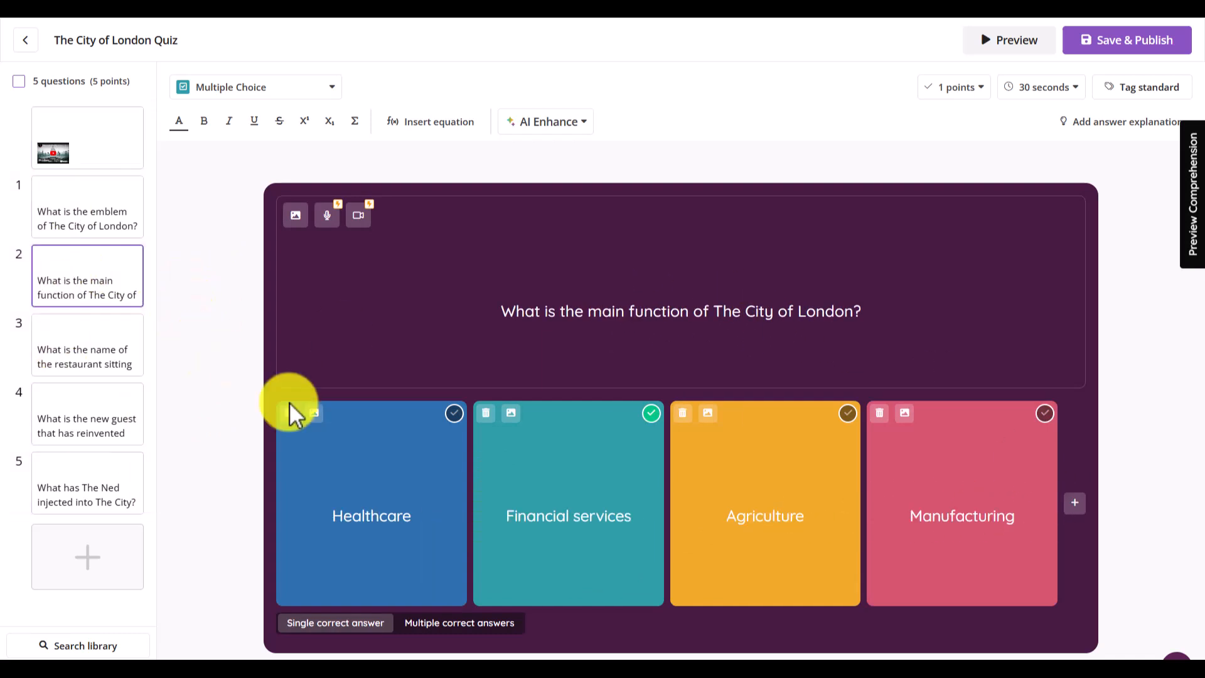
click(661, 312)
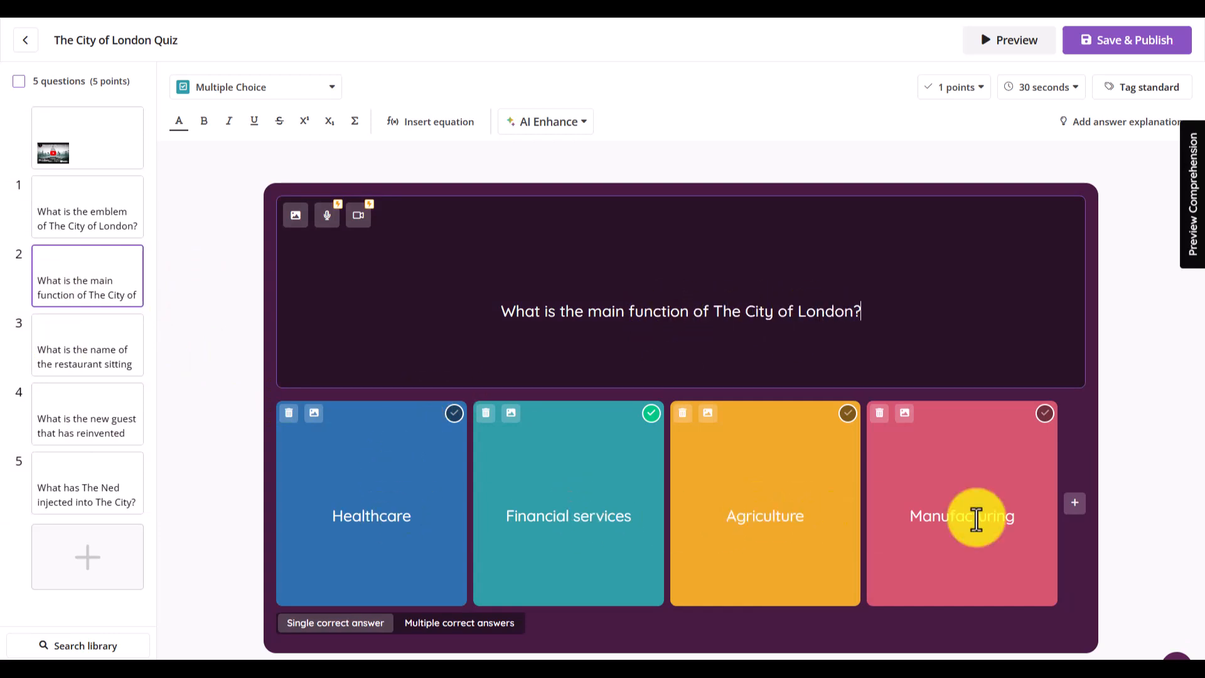
click(118, 360)
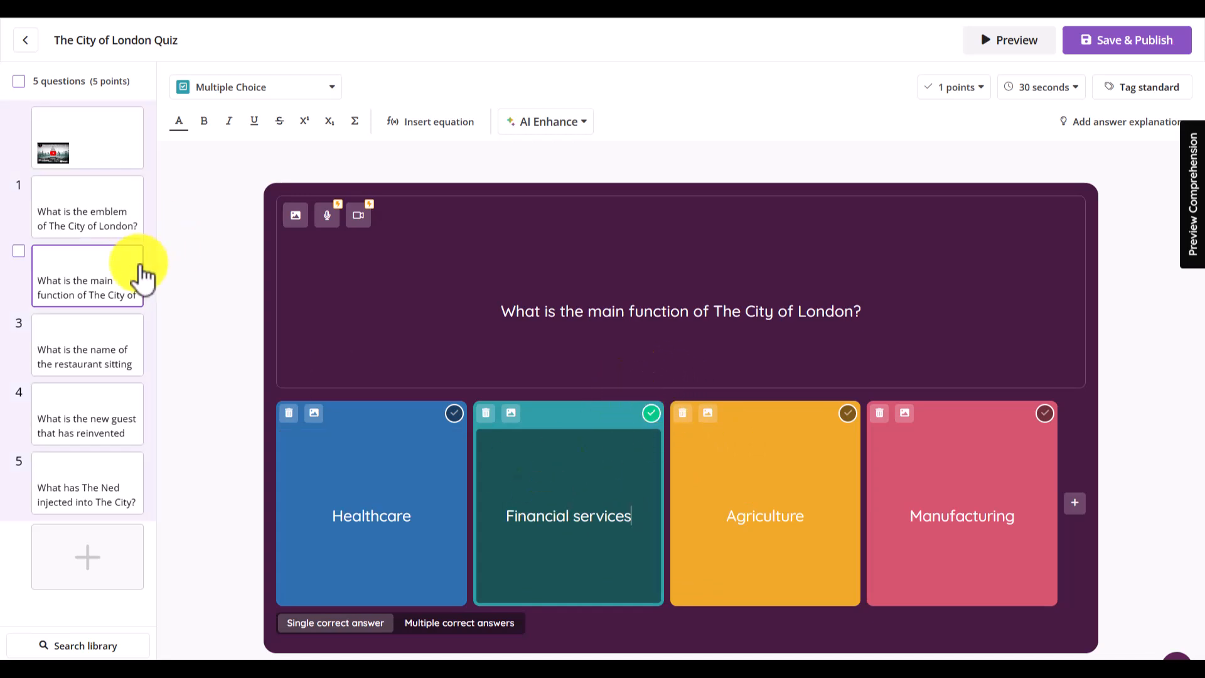
click(92, 345)
click(98, 437)
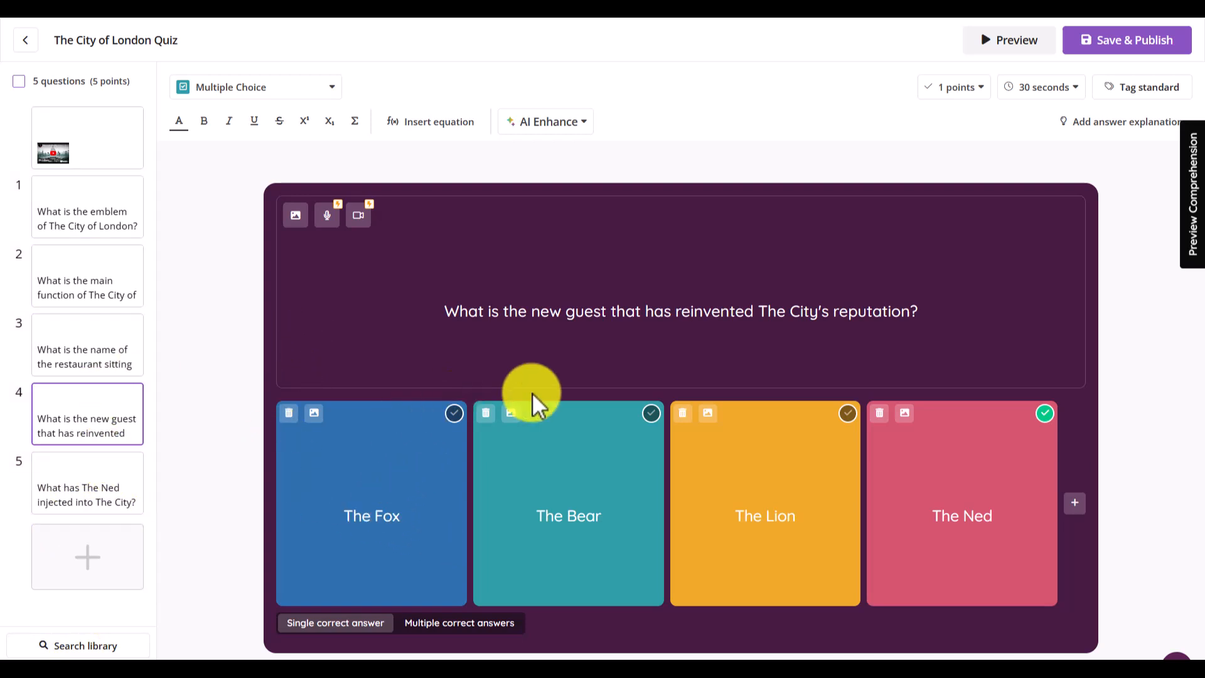
click(1045, 415)
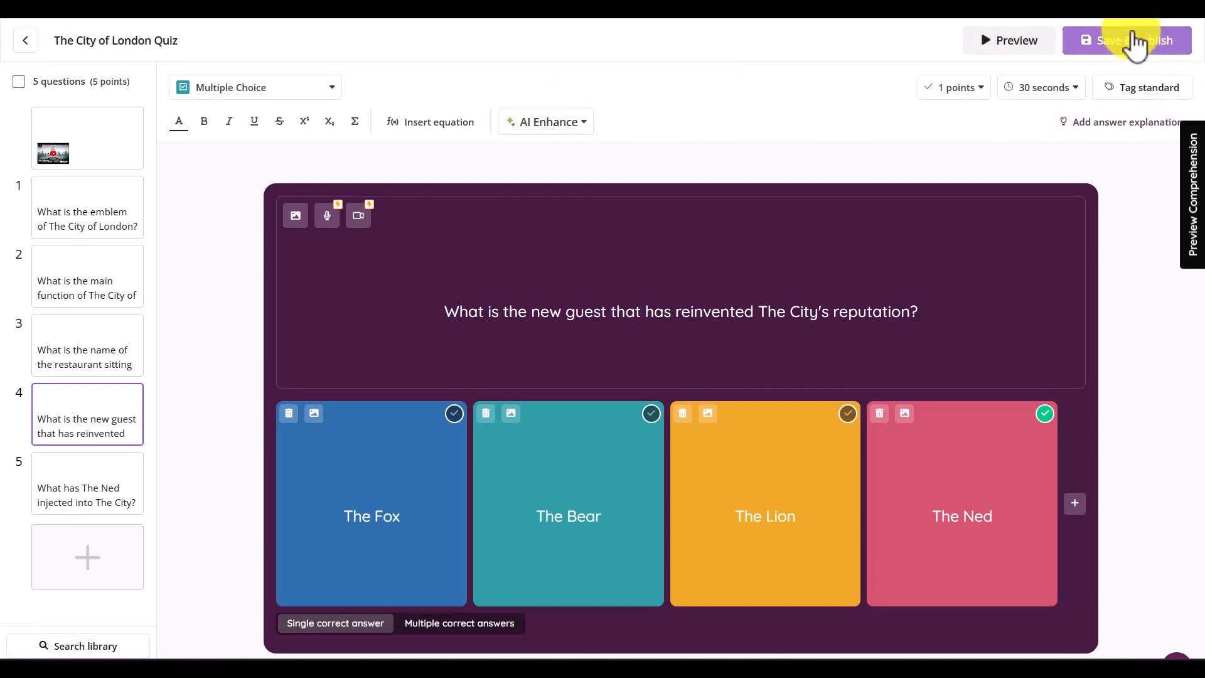
Save and publish the quiz, and host it as a live quiz in Classic mode with the default settings.
click(1138, 48)
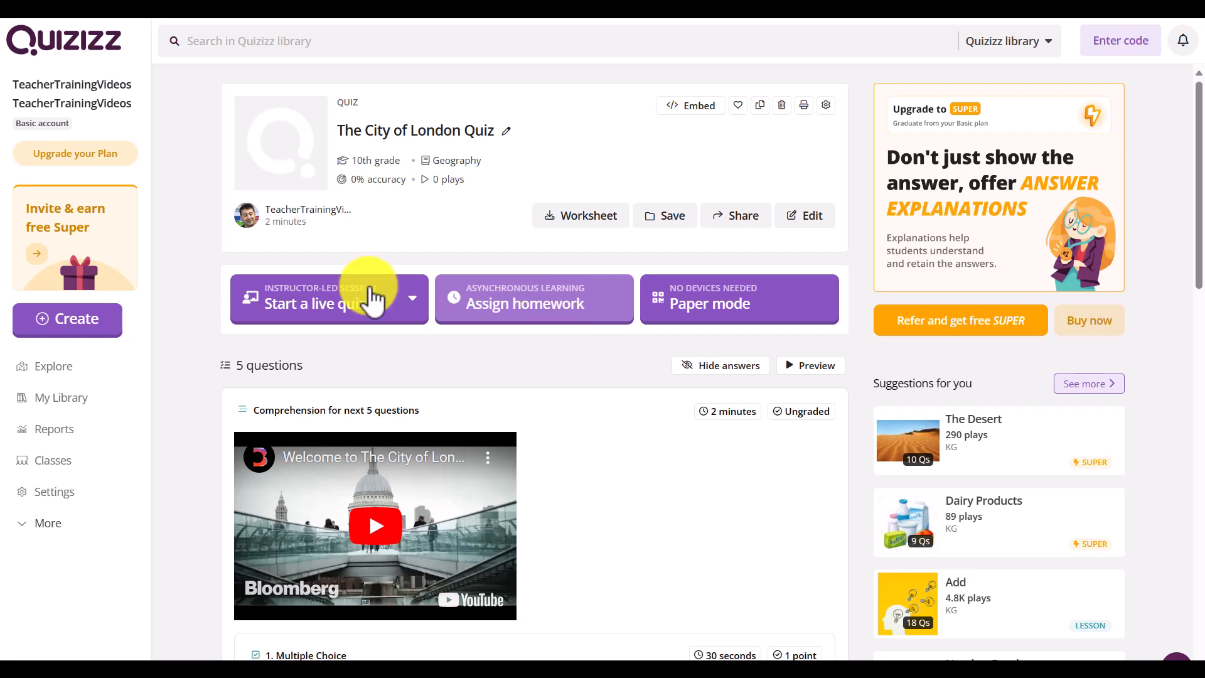
click(322, 308)
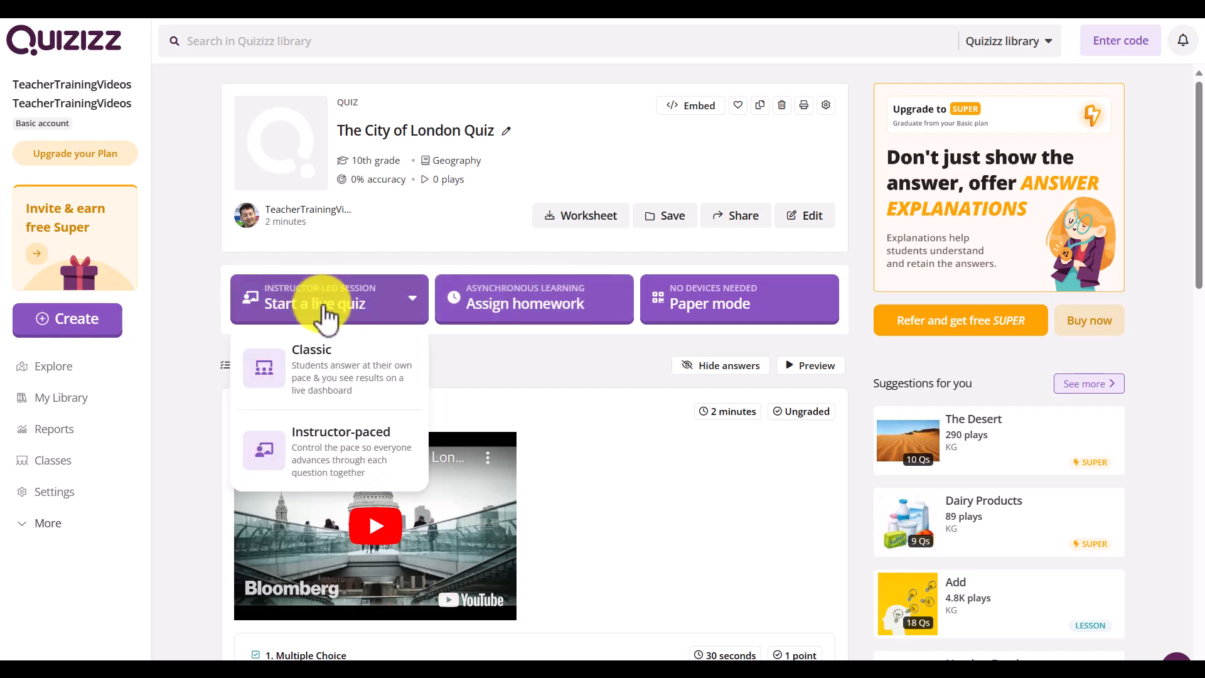
click(333, 371)
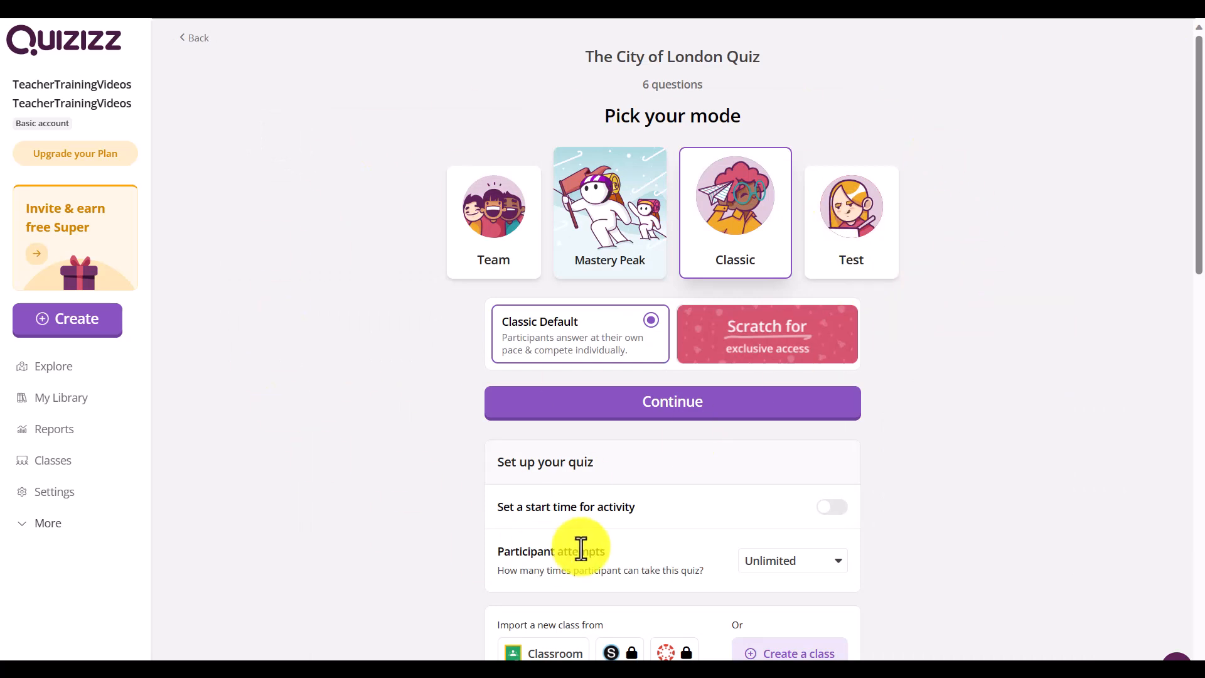
drag(1199, 257, 1201, 324)
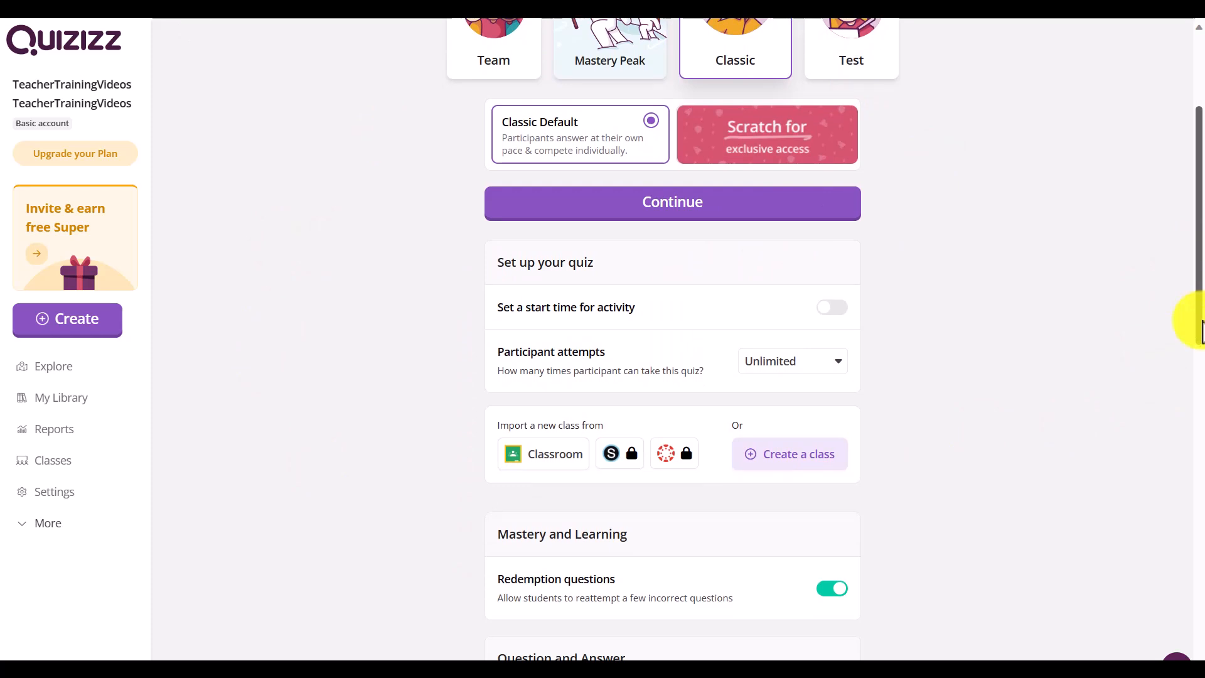
click(656, 213)
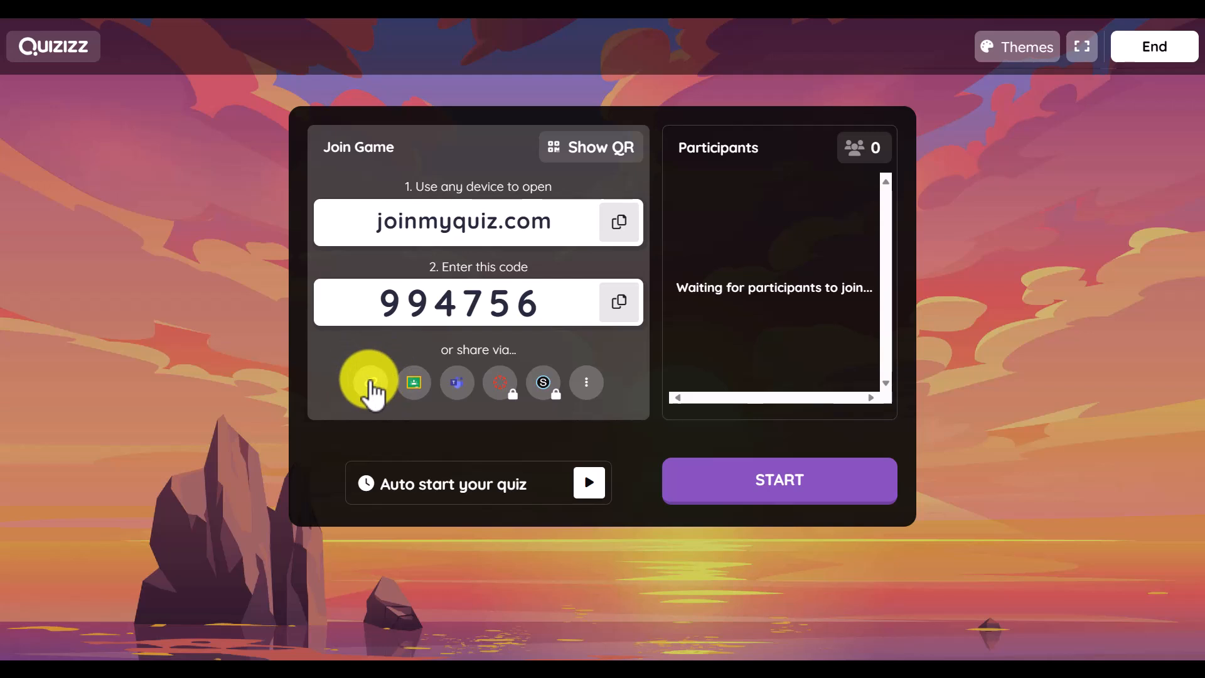
Display the game's QR code for participants to scan, close it, and check the participants list.
click(587, 151)
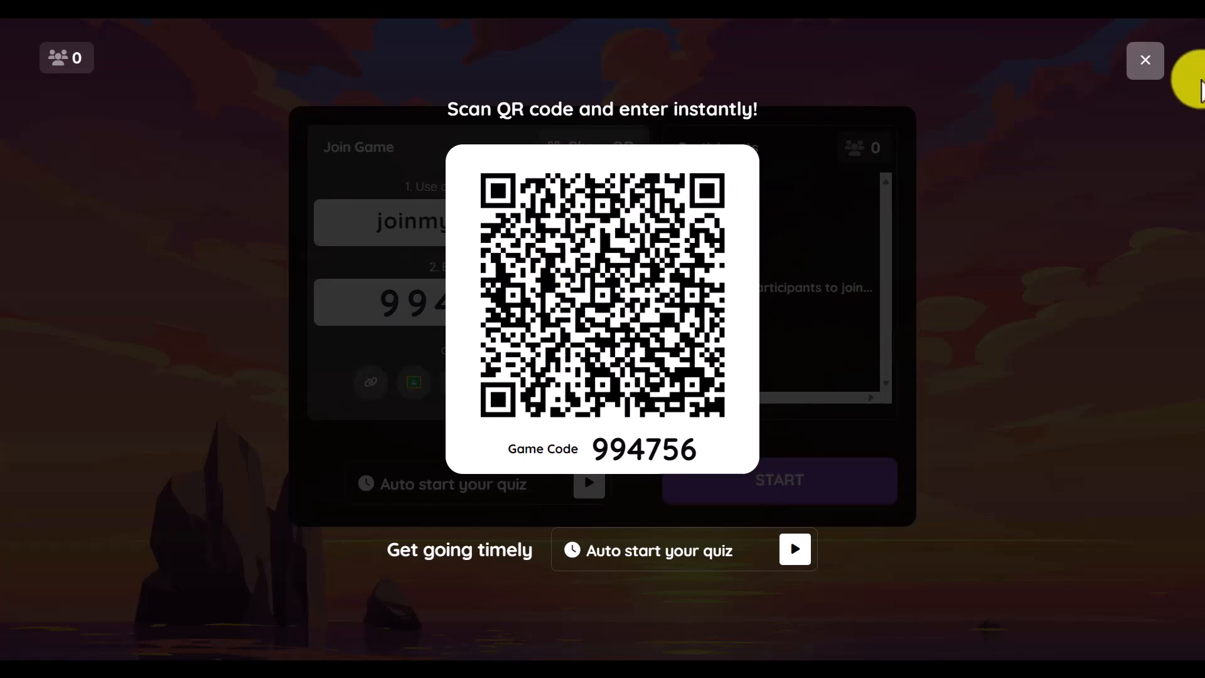
click(1145, 63)
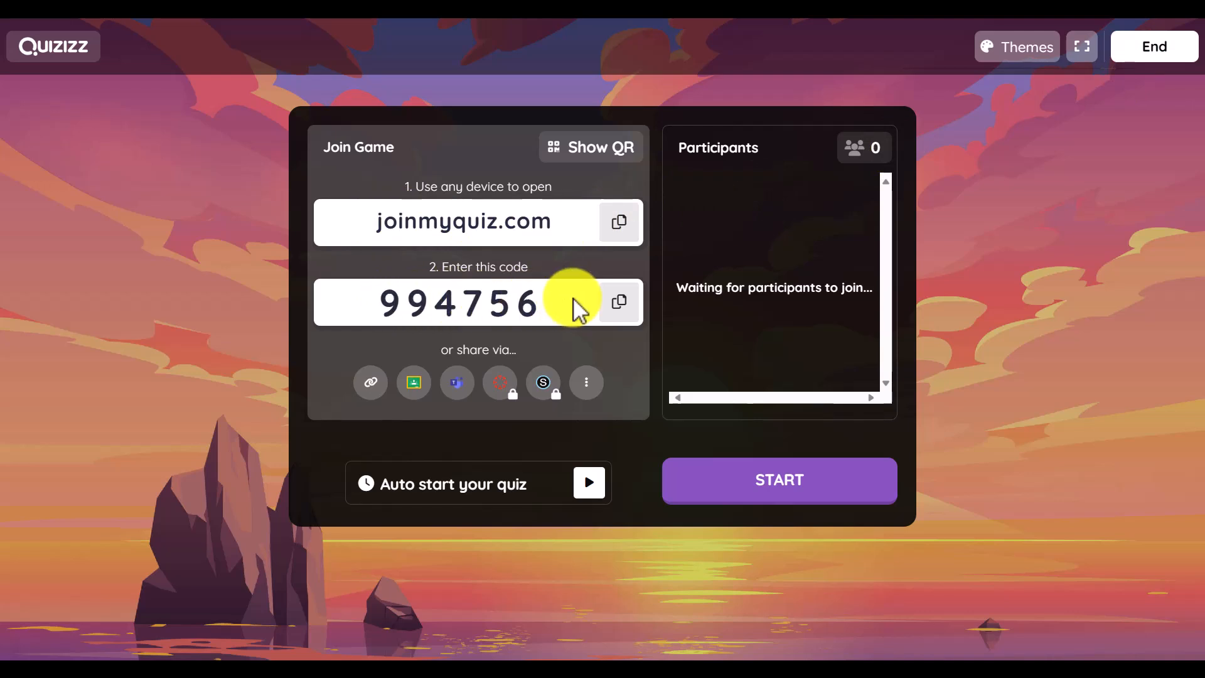
click(588, 150)
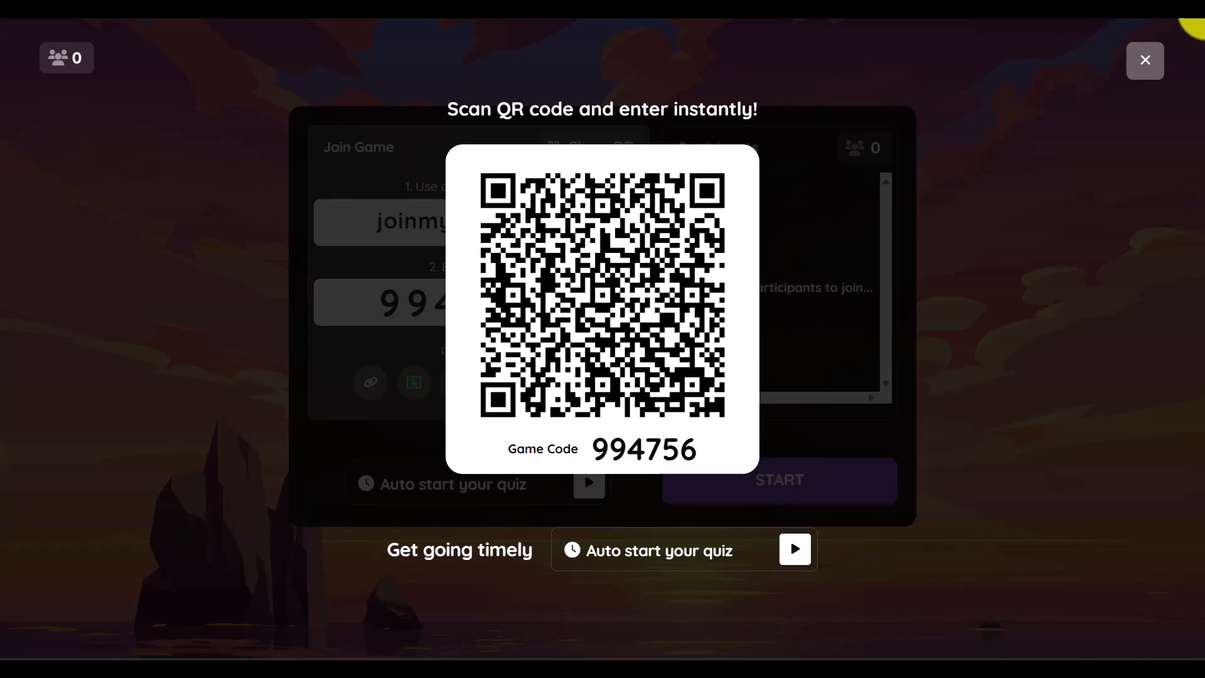
click(1146, 61)
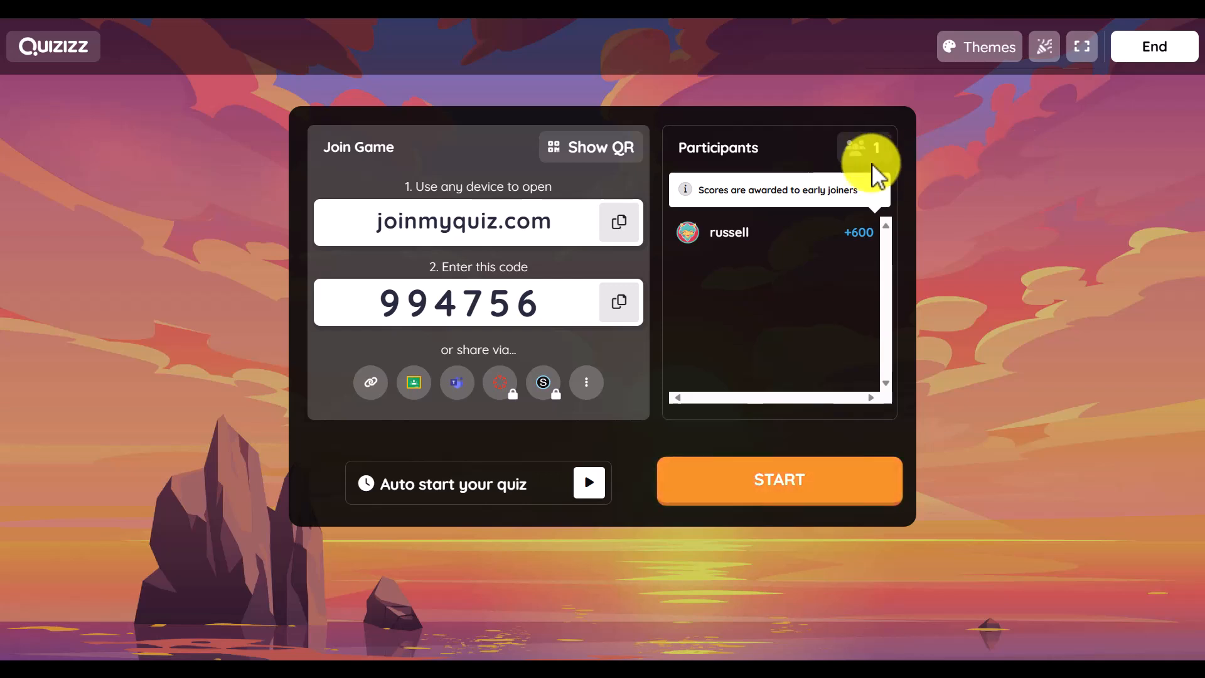
mouse_move(772, 247)
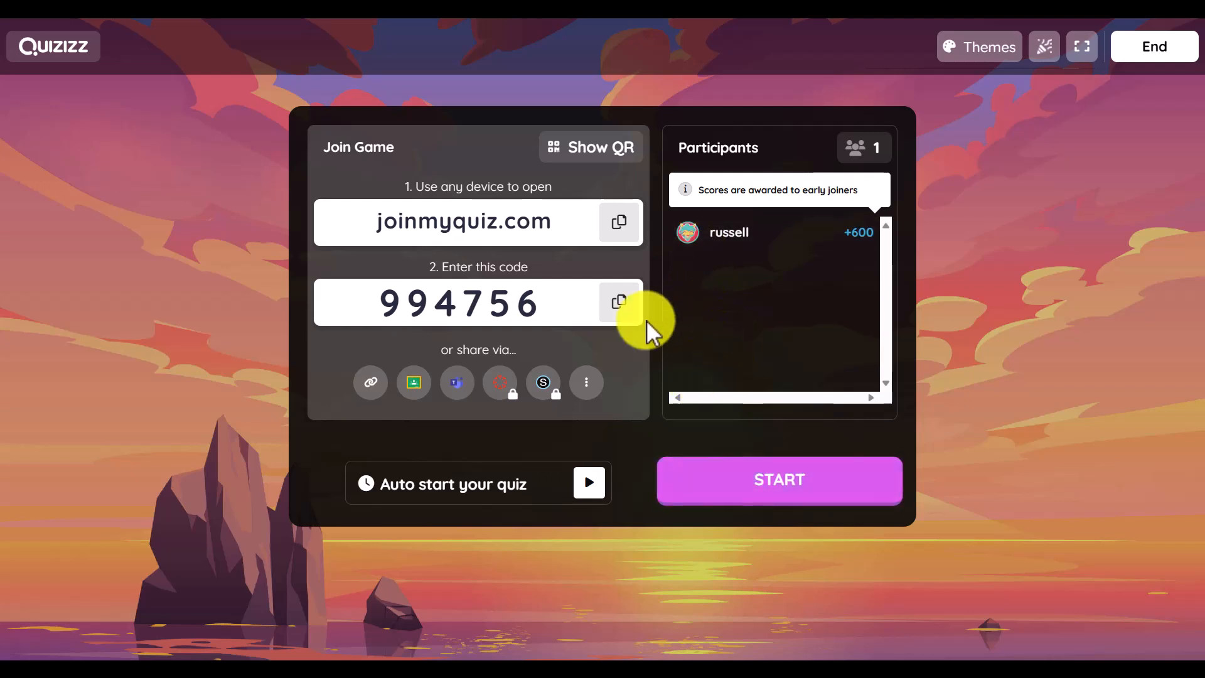
Start the live quiz for the joined participant and turn the game's sound volume down to mute.
click(780, 487)
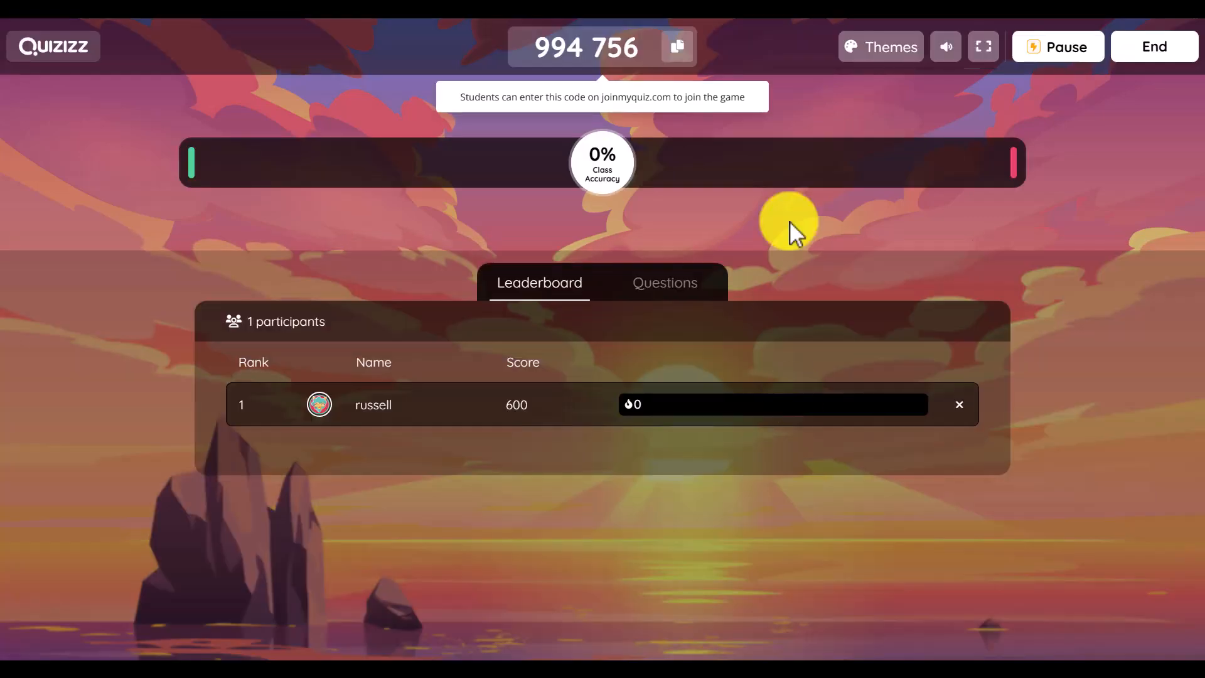
click(943, 50)
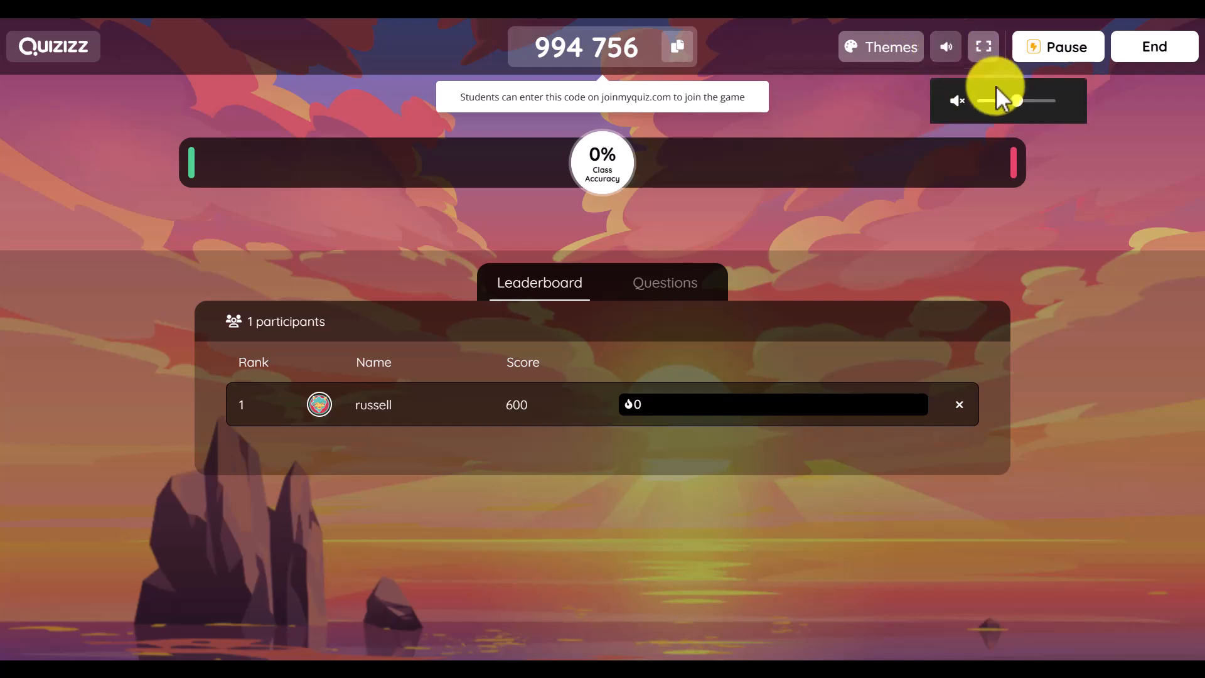
drag(1016, 102, 939, 119)
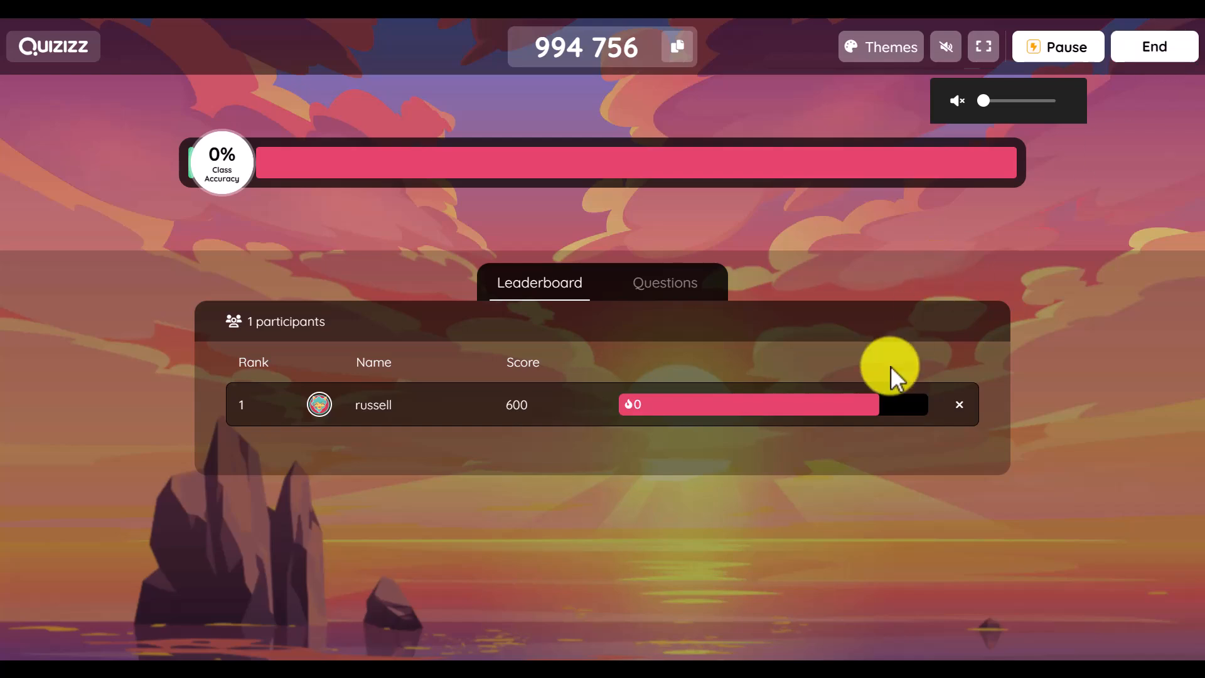
End the running live quiz, skipping the winner celebration, and review the class results question by question.
click(1158, 54)
click(670, 150)
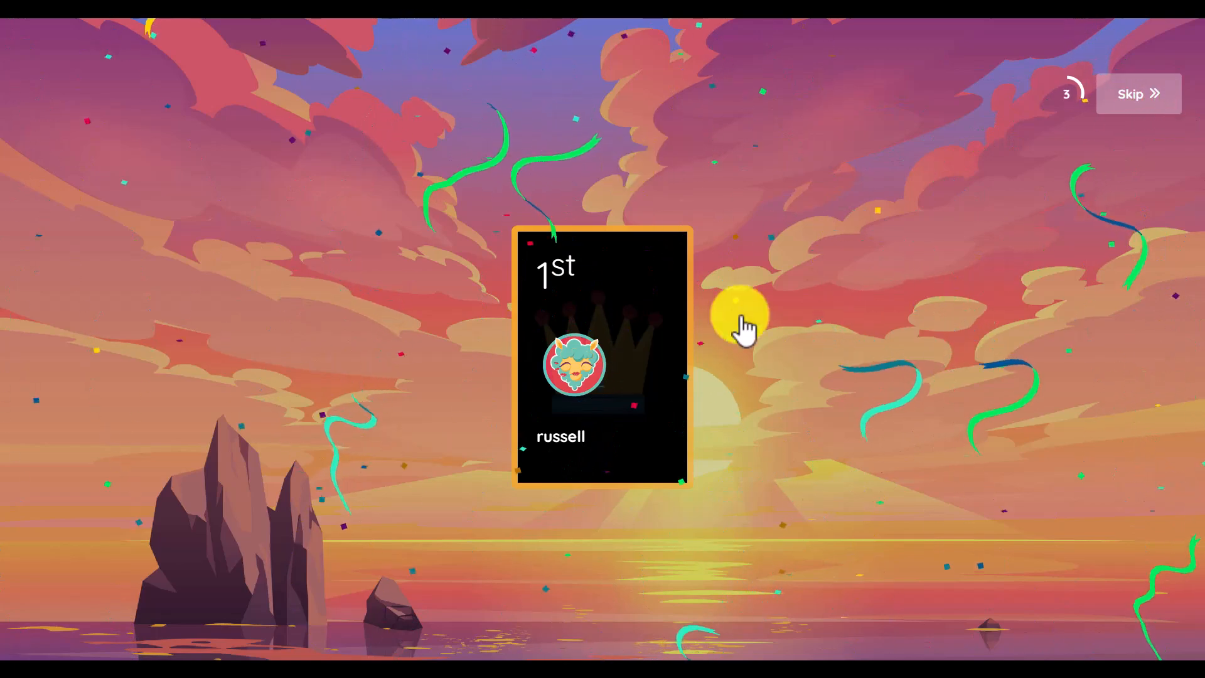
click(1121, 100)
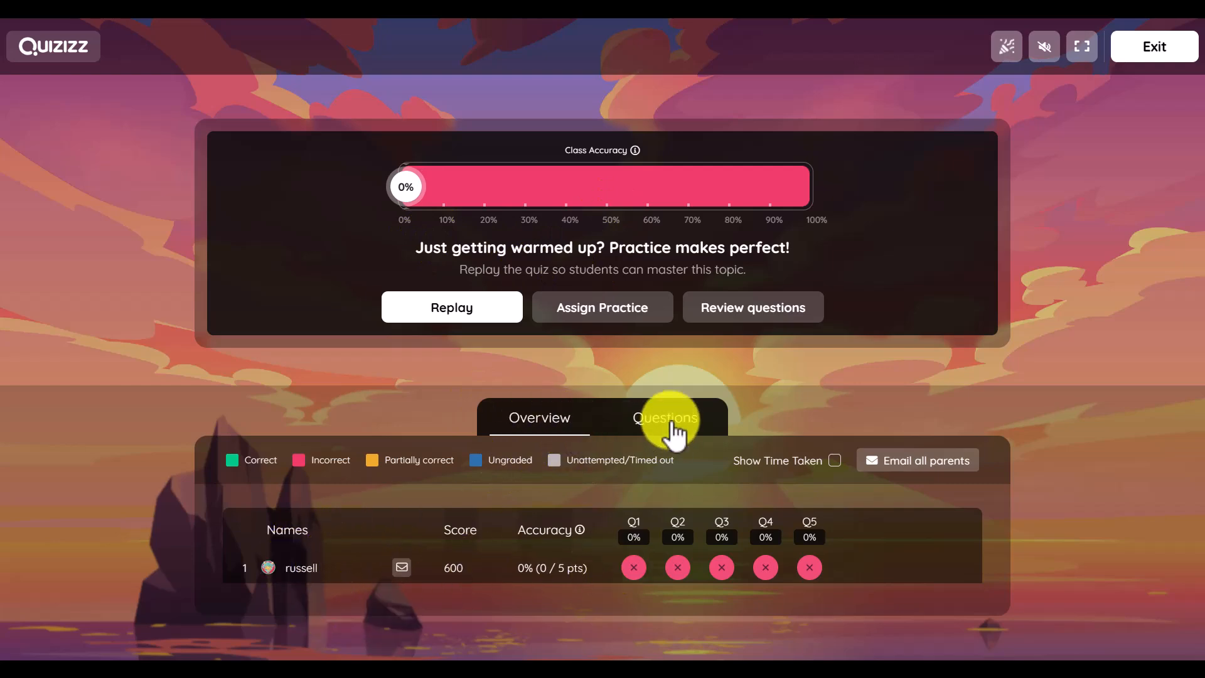
click(670, 429)
drag(1200, 251, 1157, 152)
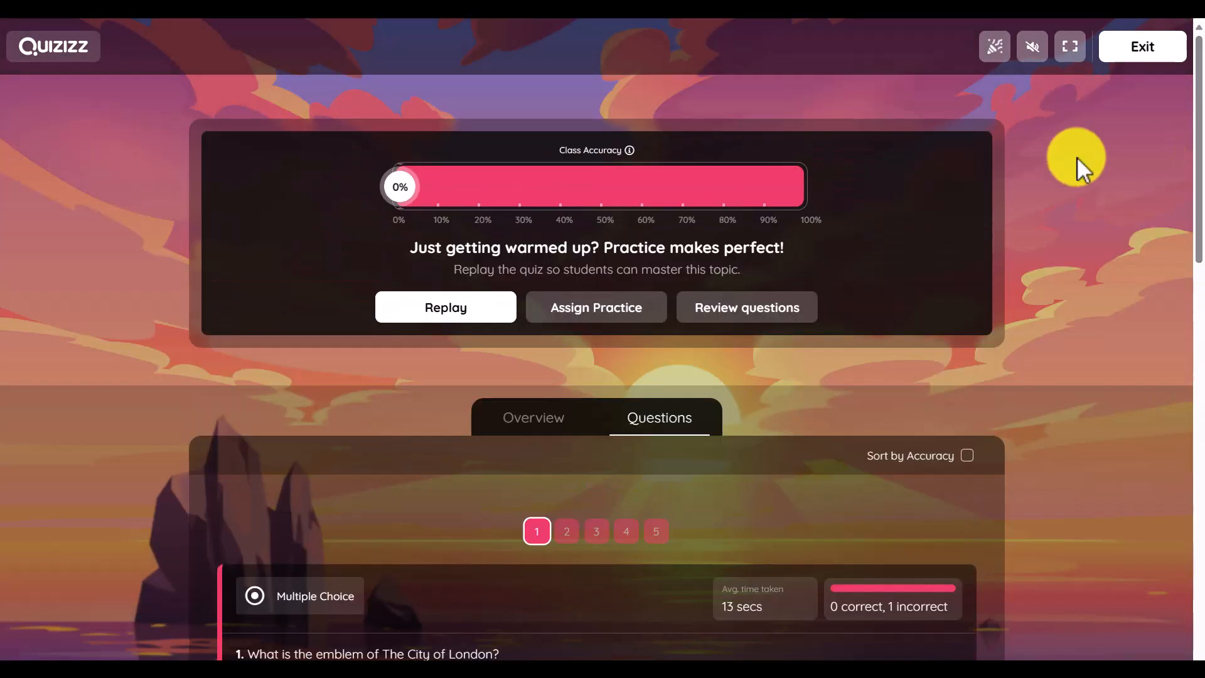